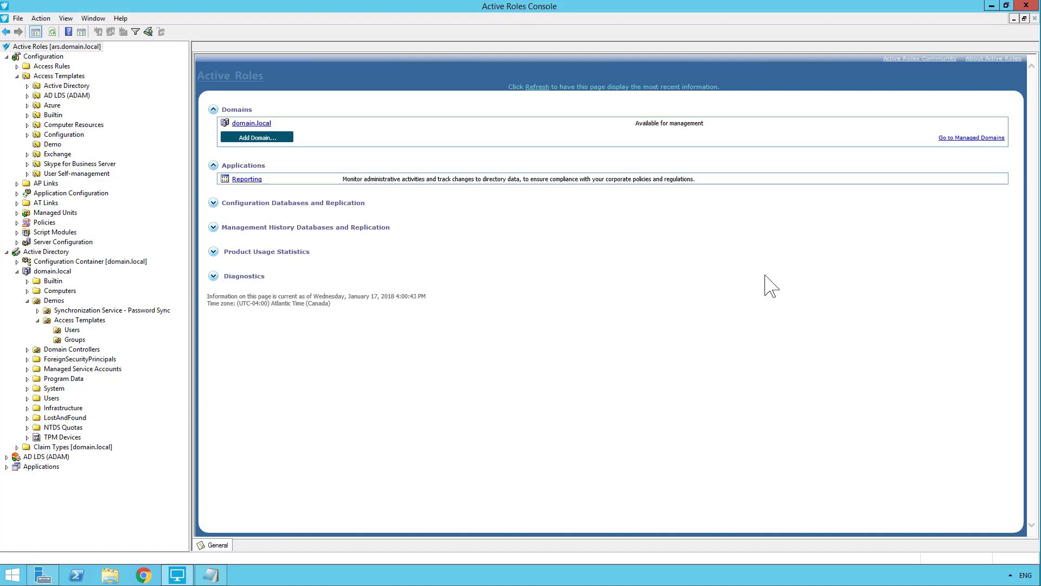
List the Active Directory access templates, widening the Name column to read names like Computers - Full Control
left_click(61, 77)
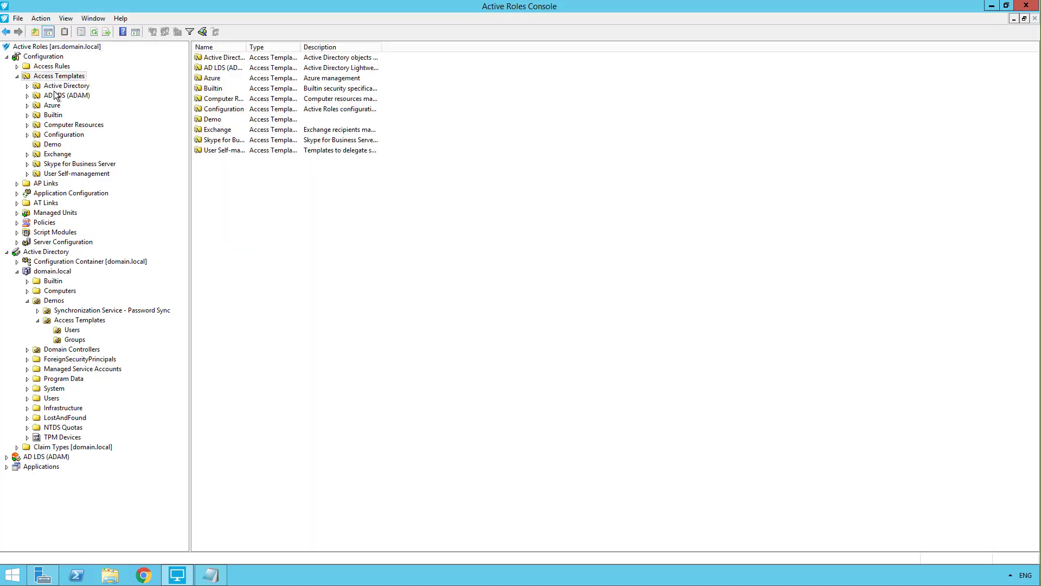
left_click(57, 95)
left_click(57, 88)
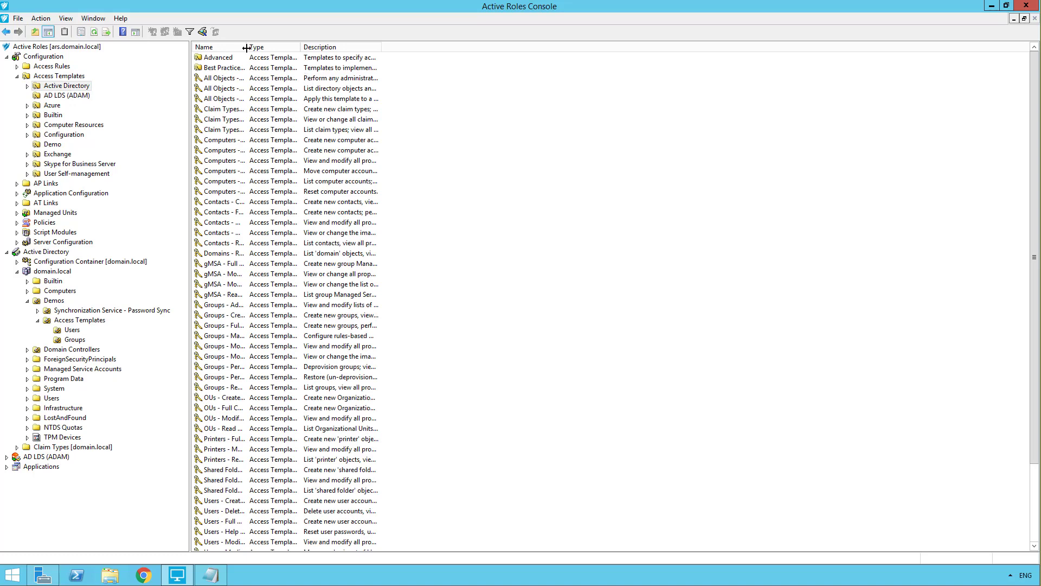
left_click_drag(246, 47, 369, 46)
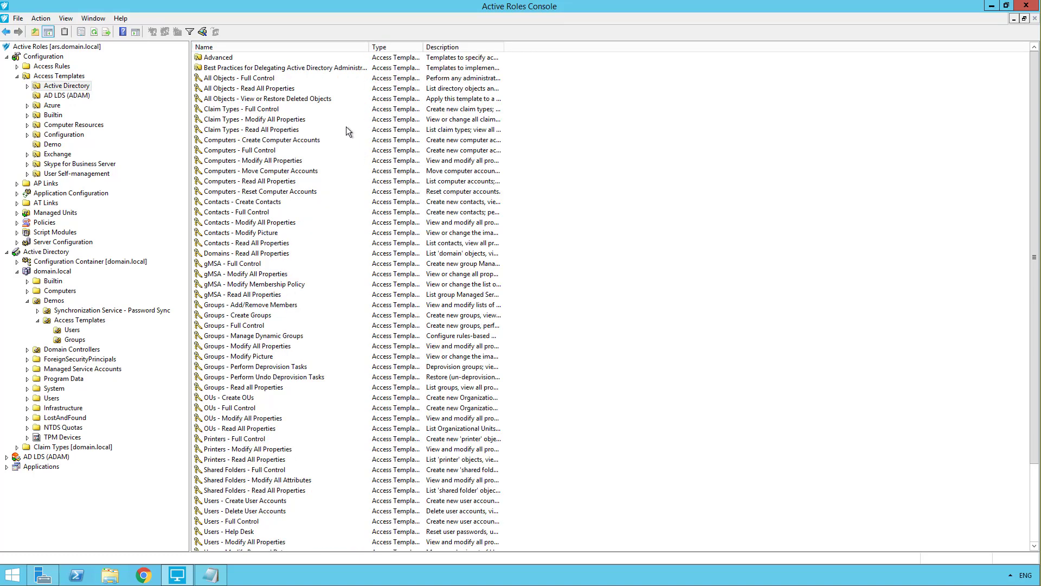
left_click(255, 189)
scroll(255, 190, "down", 2)
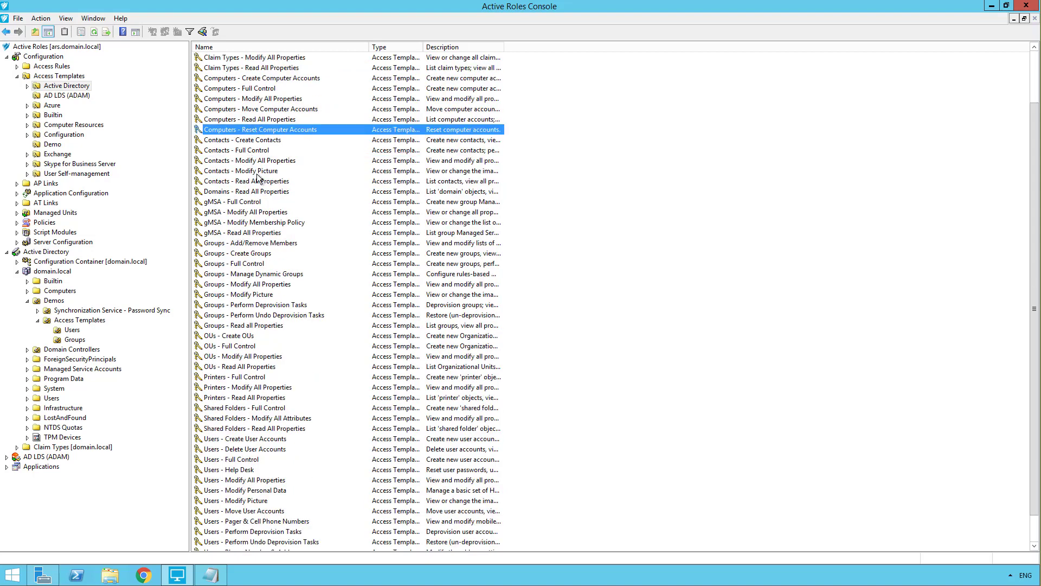
scroll(259, 181, "down", 1)
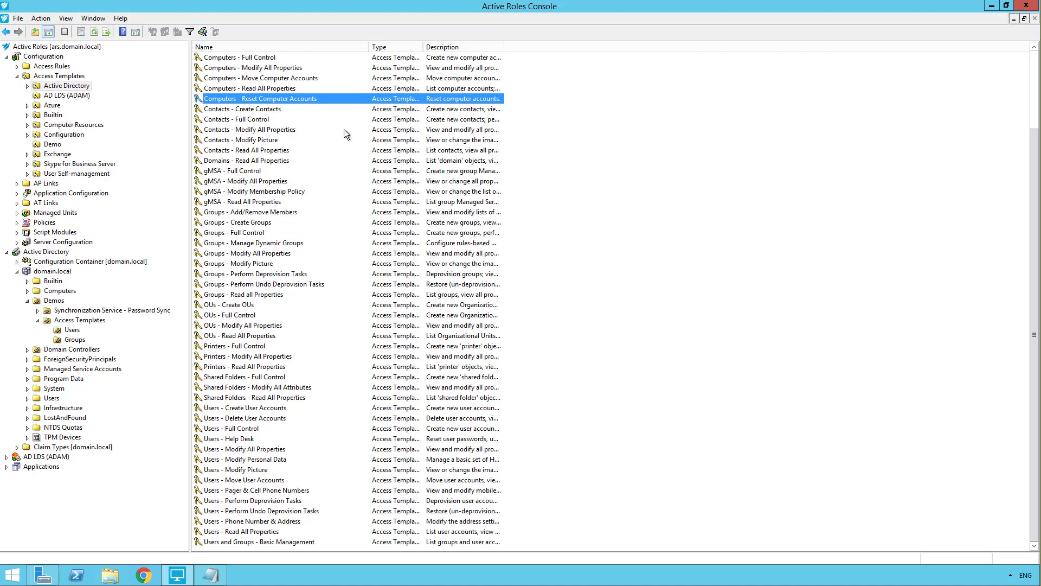
Start a new access template in the empty Demo container via New > Access Template
left_click(52, 145)
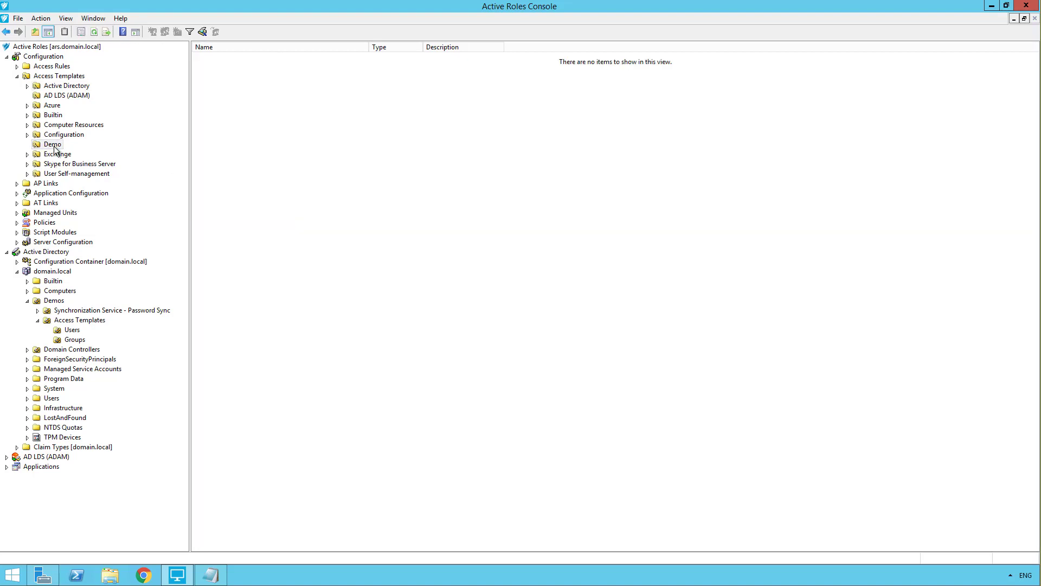
right_click(63, 76)
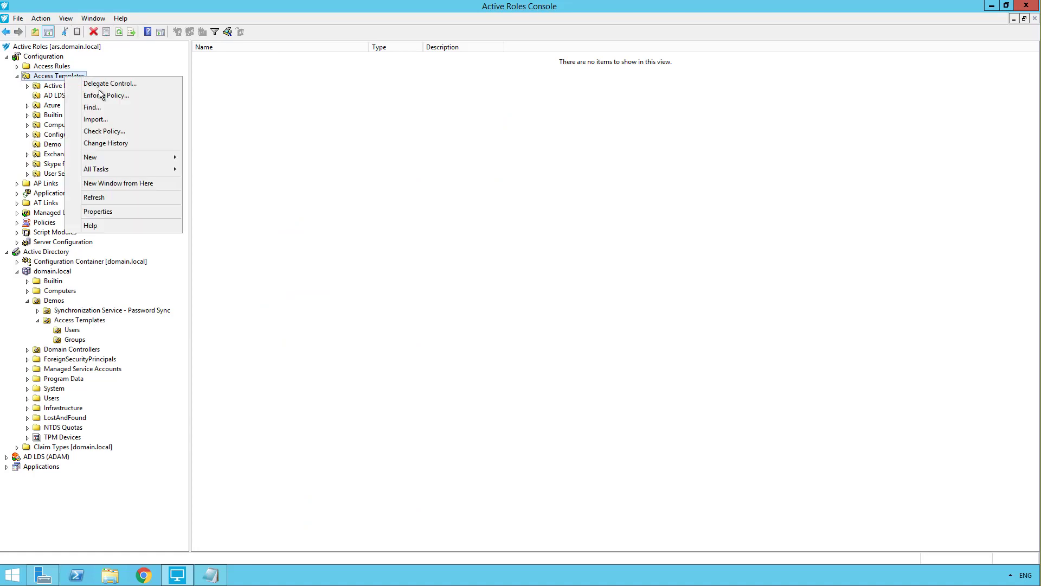
mouse_move(125, 159)
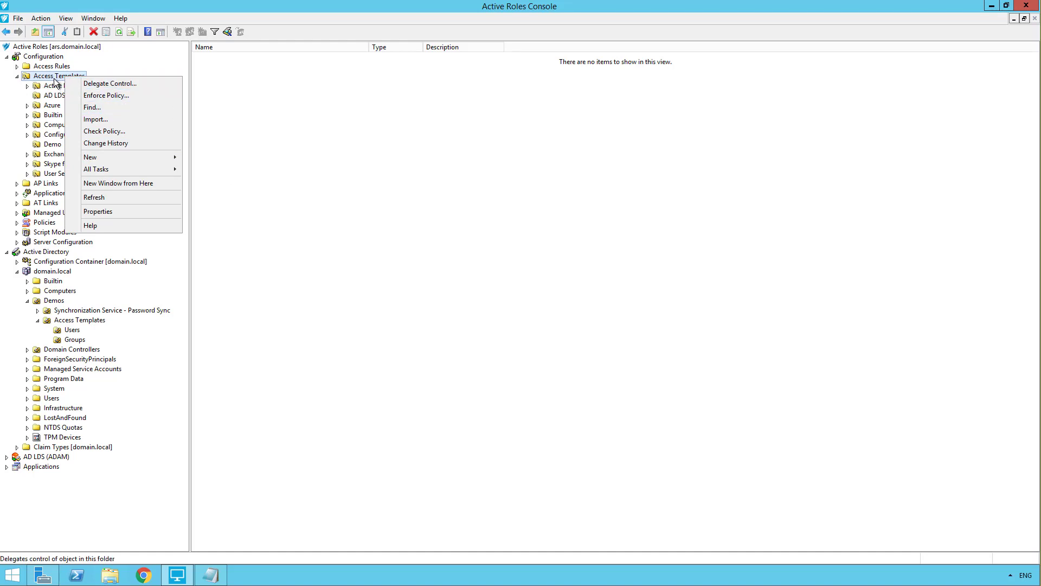
right_click(54, 145)
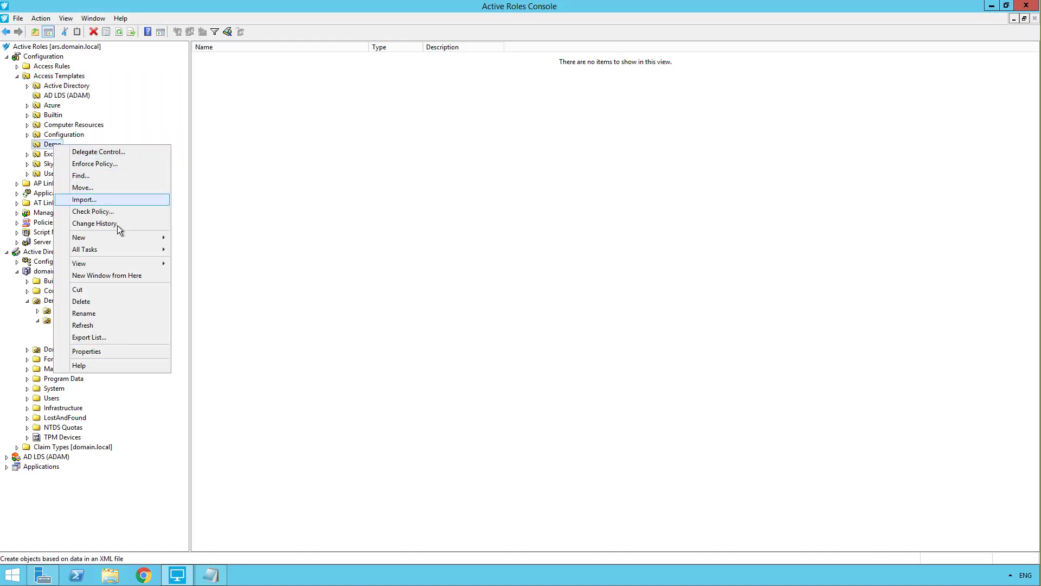
mouse_move(119, 236)
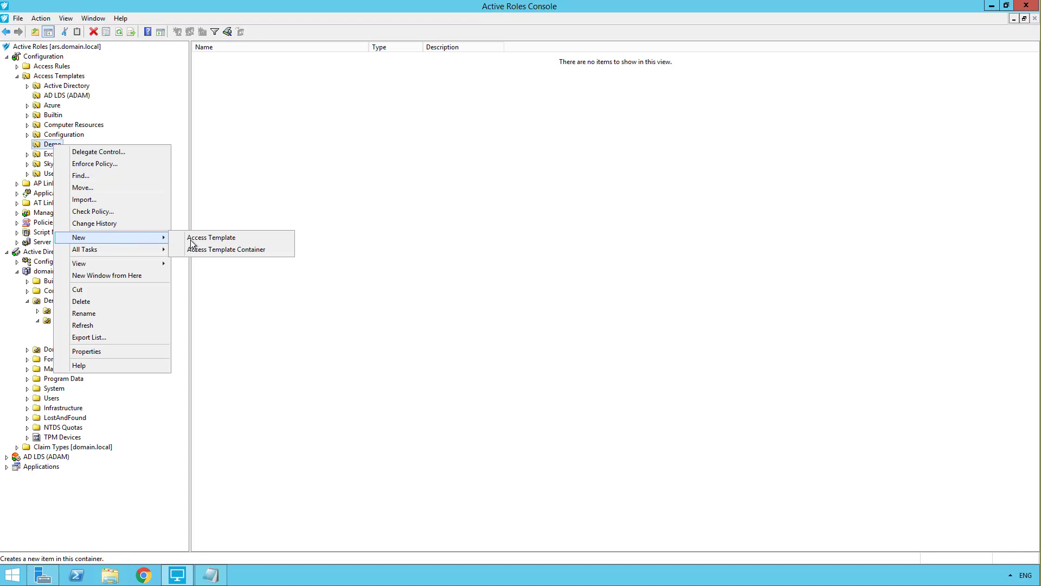
left_click(227, 239)
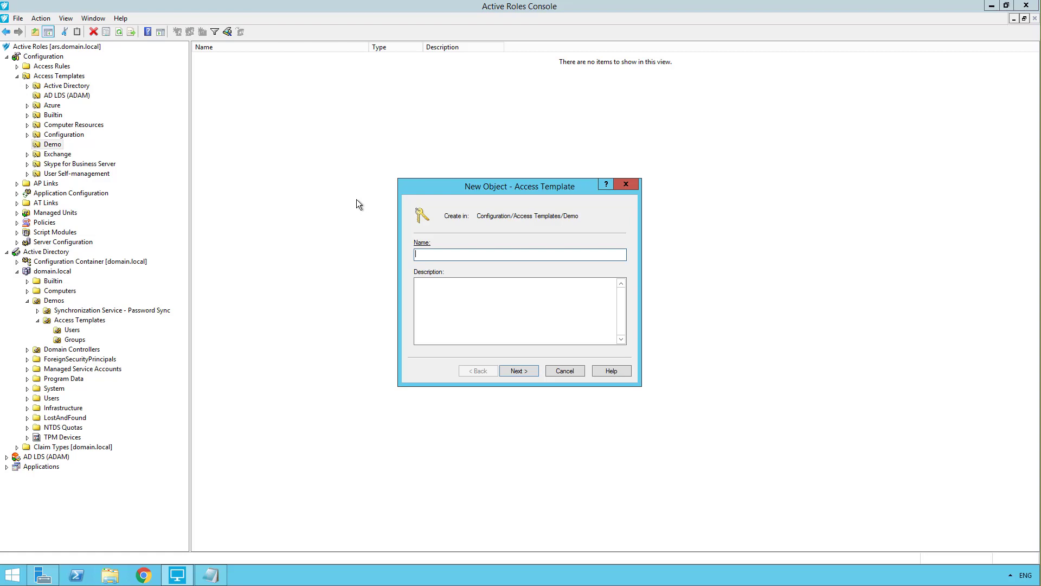
Name the template 'Deny Group Access' and begin adding a permission entry
type("Deny Group Access")
left_click(522, 372)
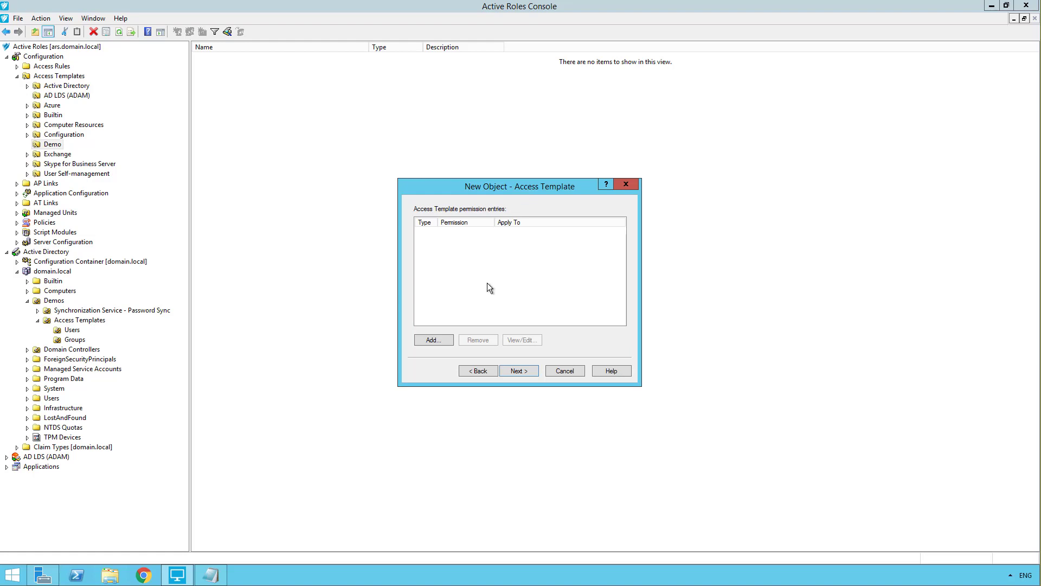
left_click(438, 337)
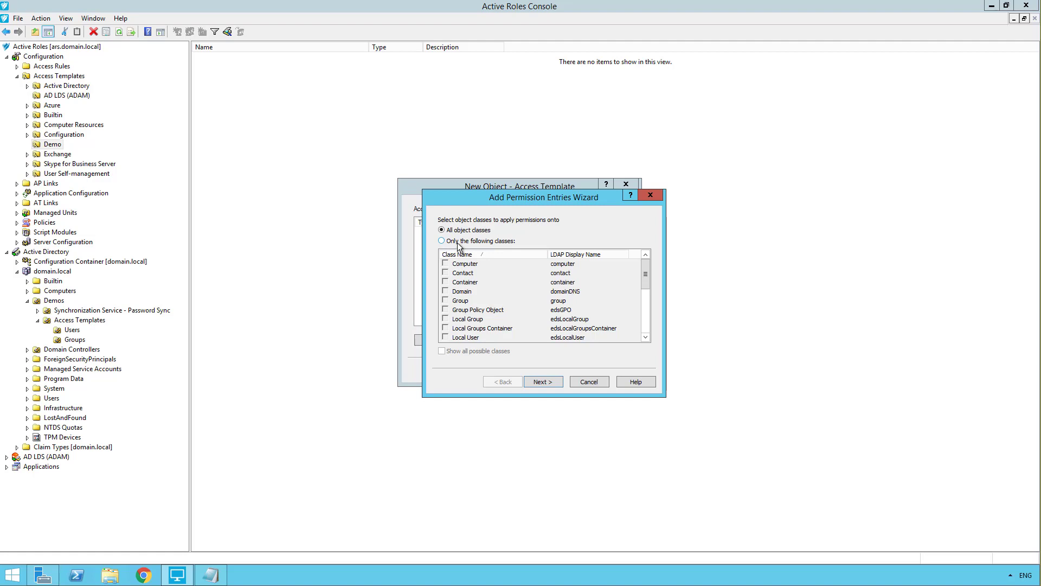
Add a permission entry denying Full Control over Group objects only
left_click(453, 244)
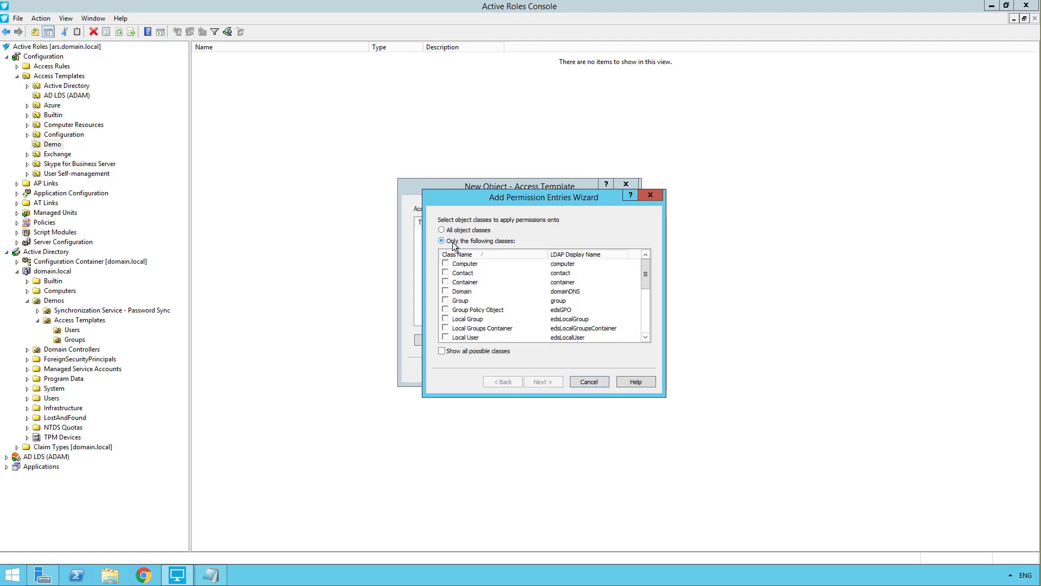
left_click(445, 300)
left_click(545, 383)
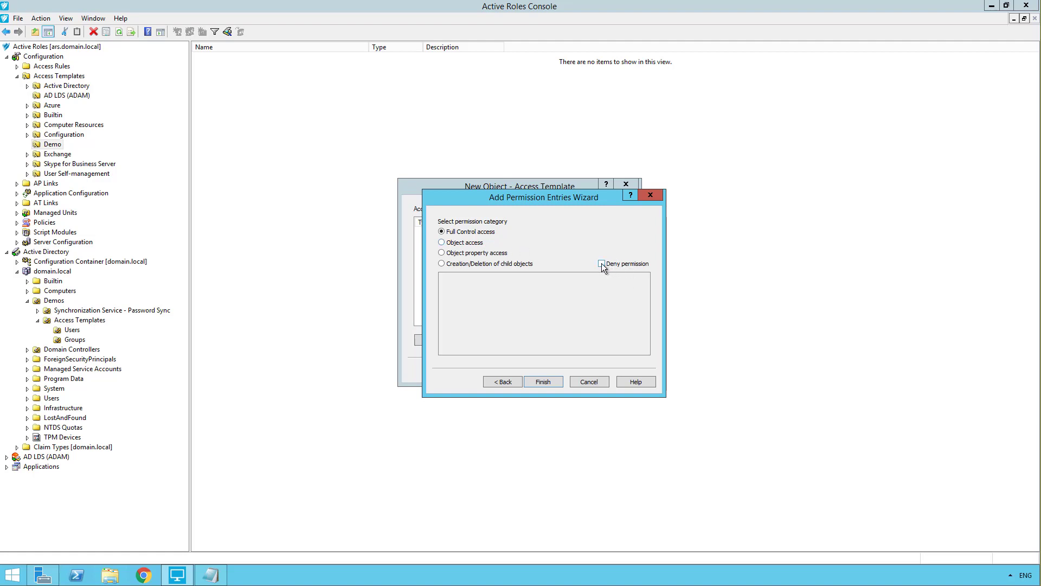
left_click(601, 263)
left_click(545, 379)
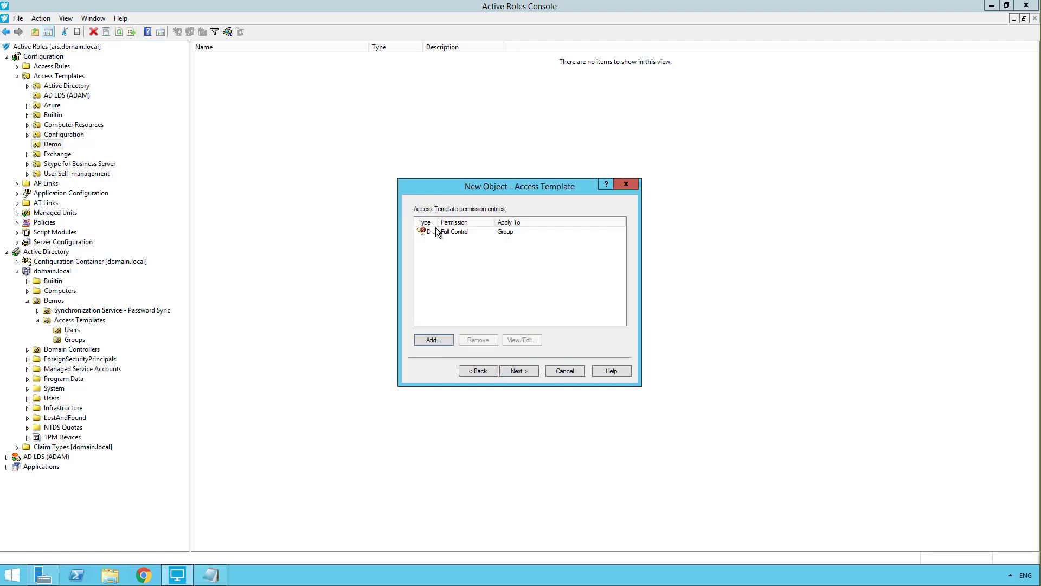
Select the new Deny Full Control entry for Group and advance to the template summary
left_click_drag(437, 222, 459, 222)
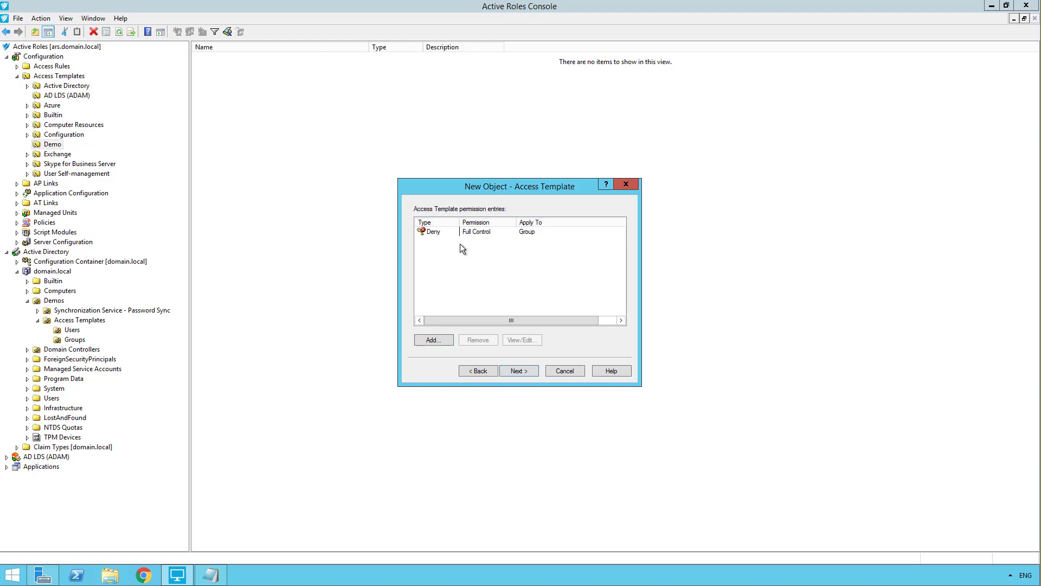
left_click(479, 234)
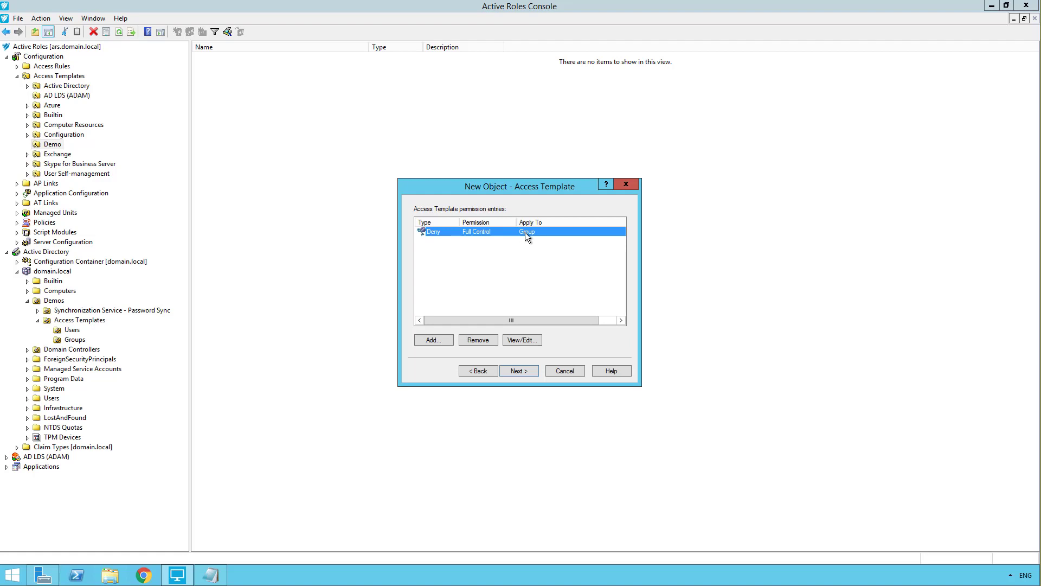
left_click(526, 369)
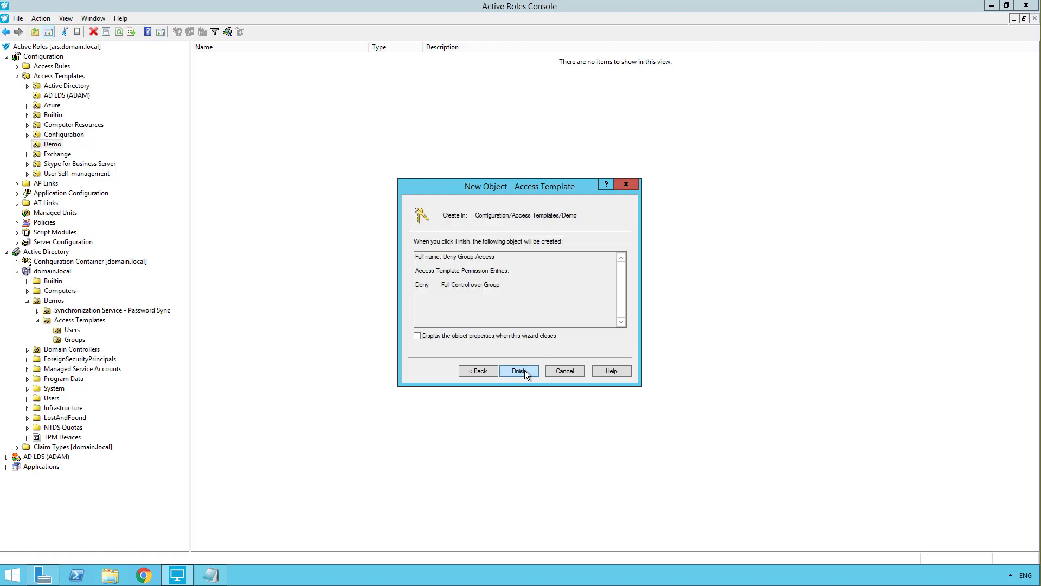
left_click(518, 370)
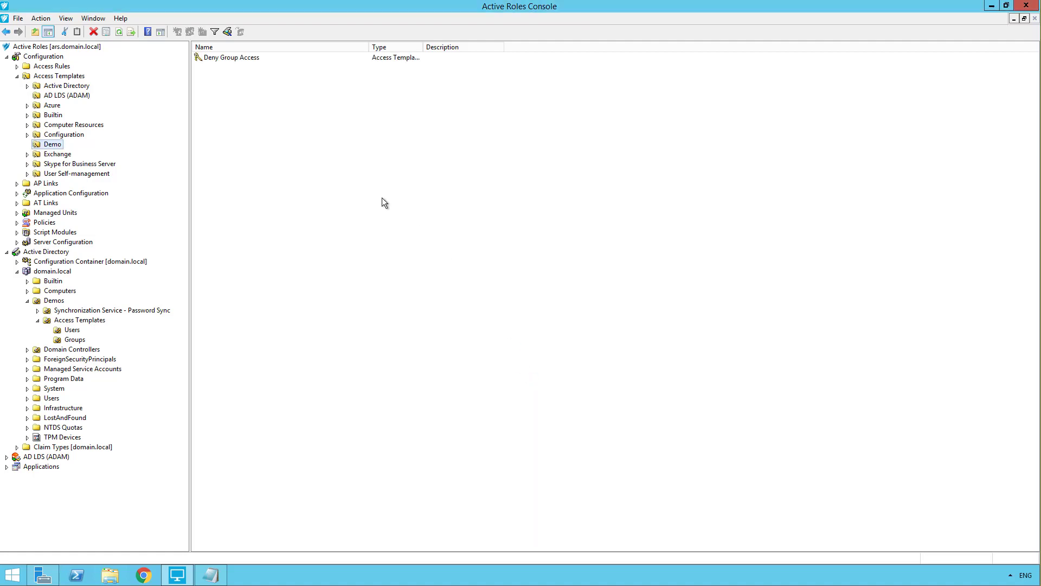
left_click(233, 57)
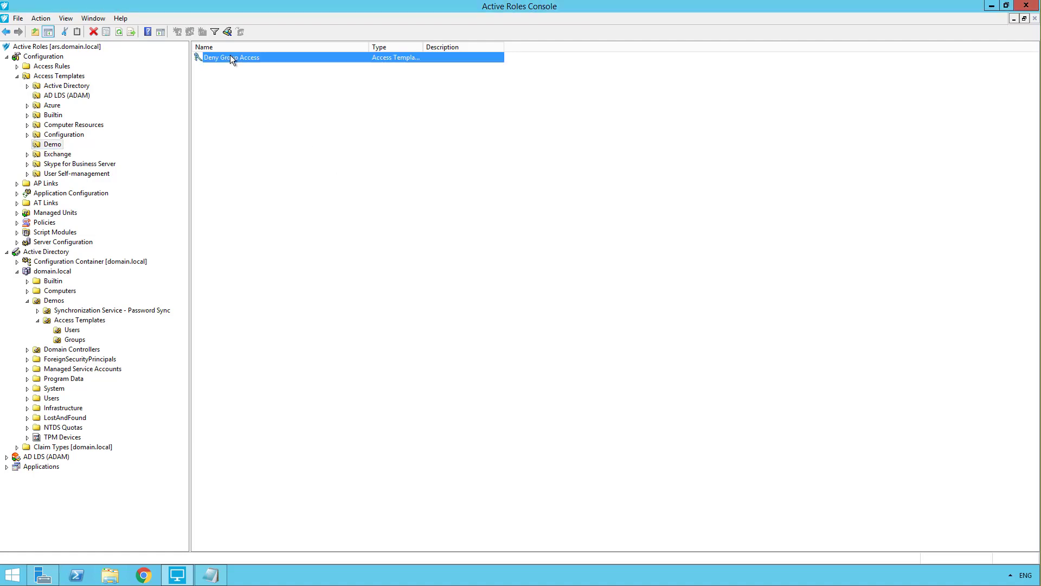
double_click(265, 57)
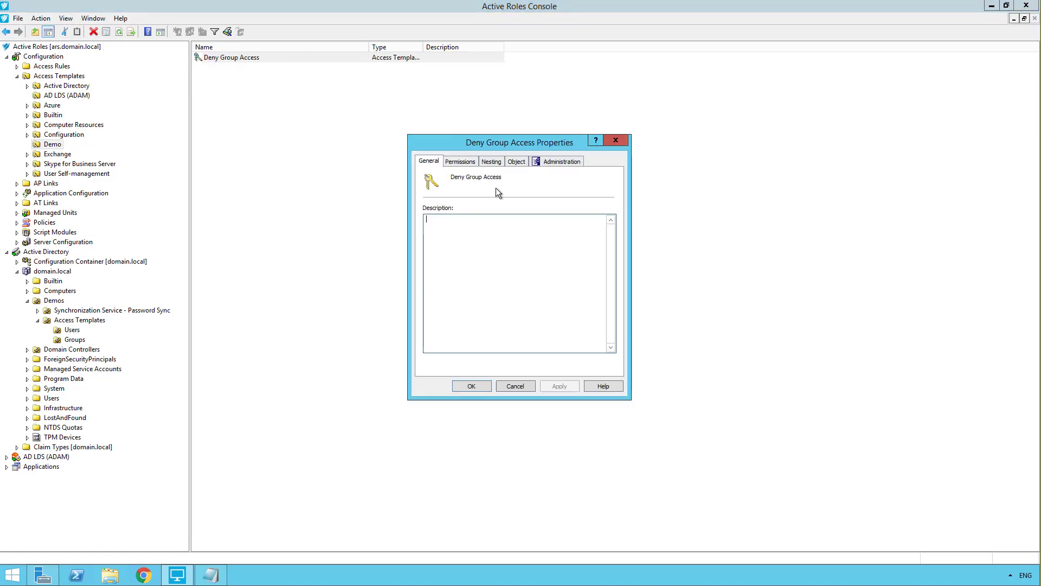
left_click(462, 162)
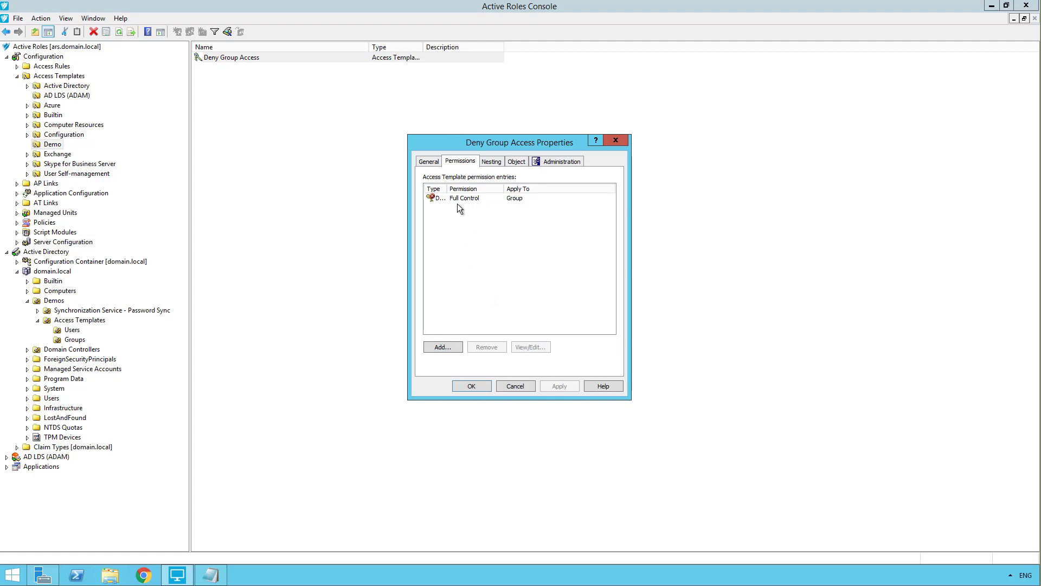
left_click(490, 162)
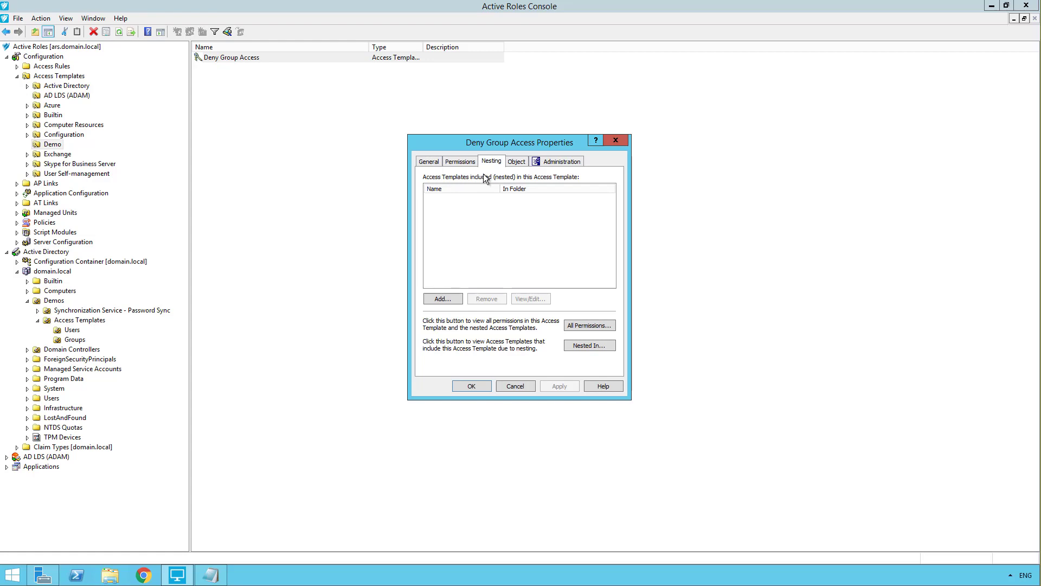
left_click(458, 299)
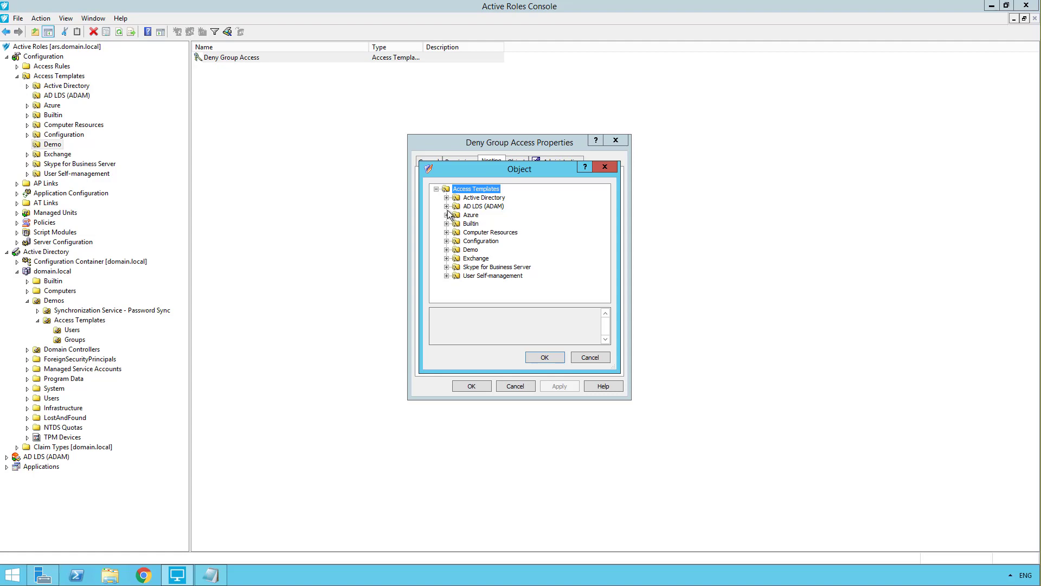
left_click(589, 358)
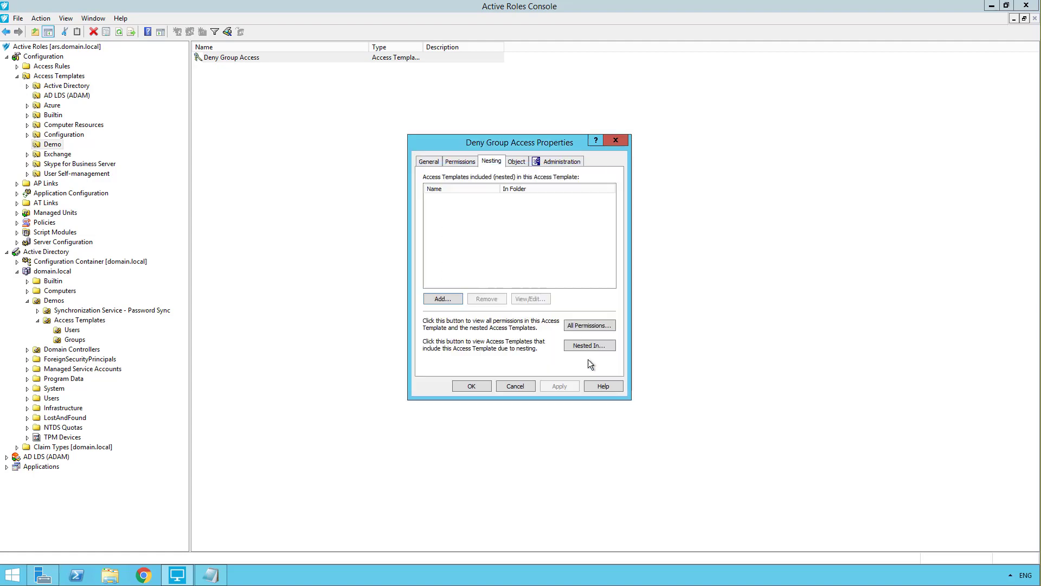
left_click(460, 162)
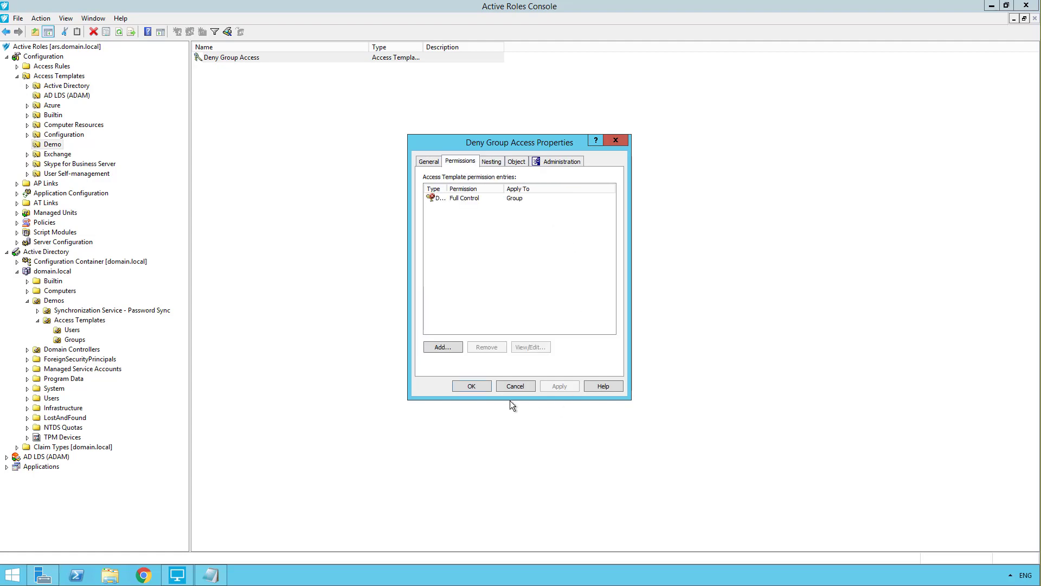
left_click(519, 387)
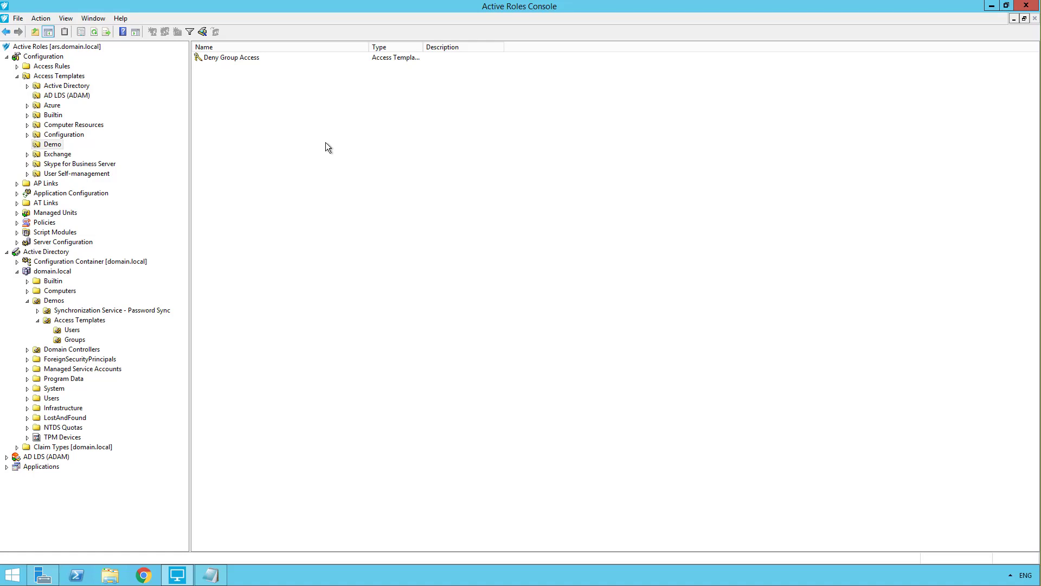
Start a new link for Deny Group Access in the Delegation of Control Wizard
right_click(242, 58)
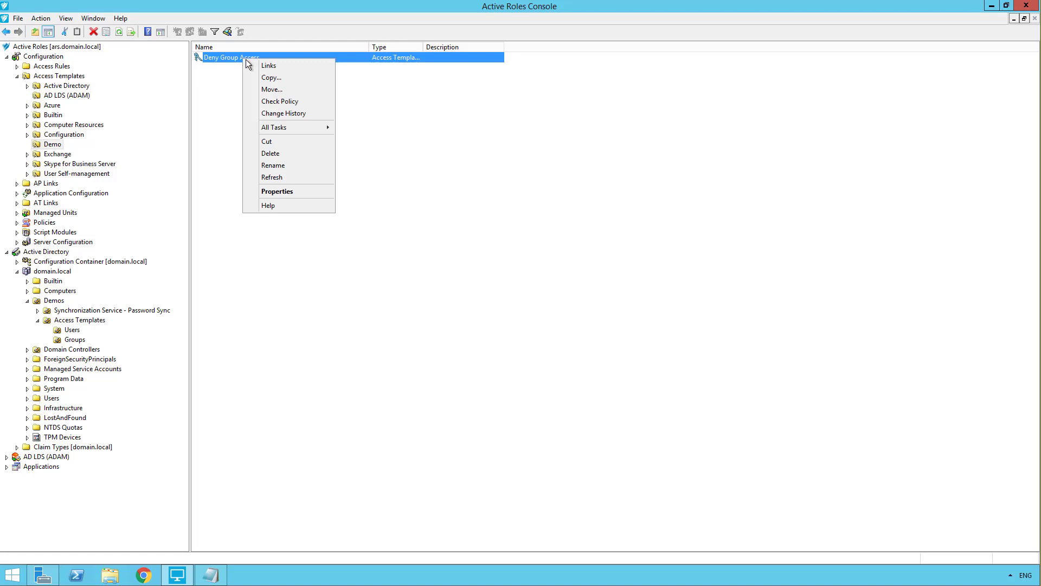
left_click(285, 67)
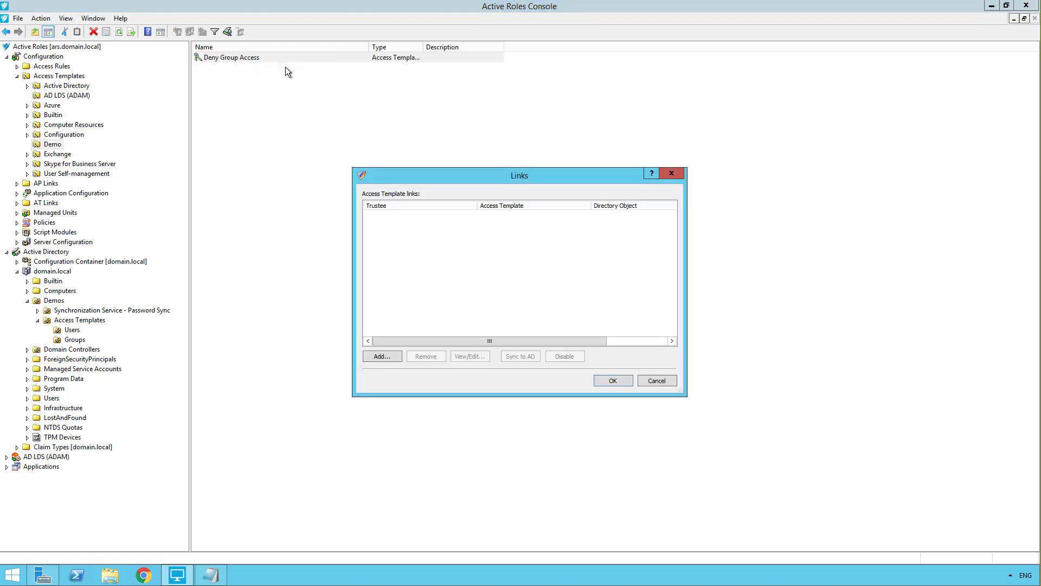
left_click(388, 353)
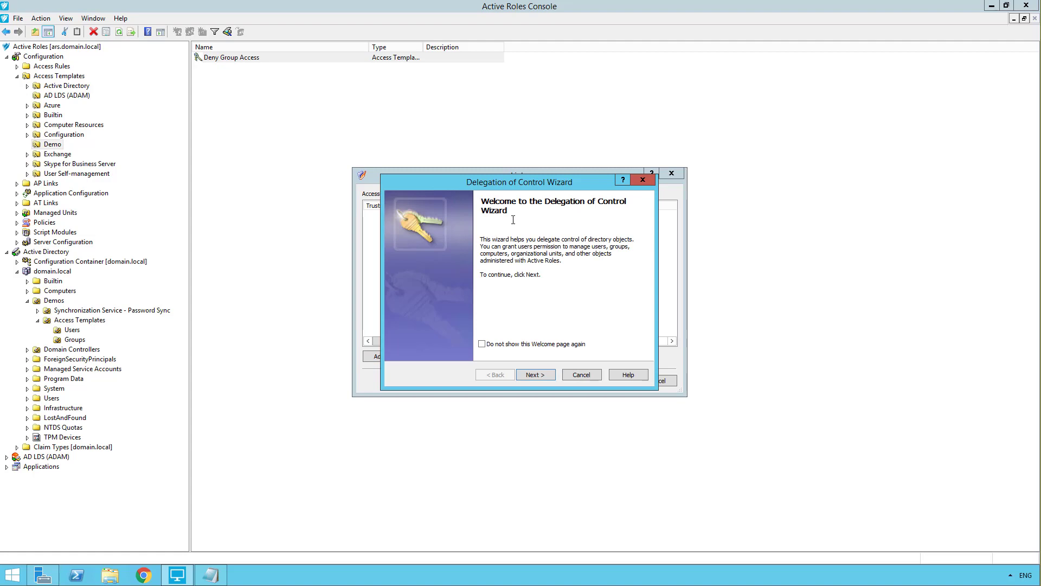
left_click(539, 375)
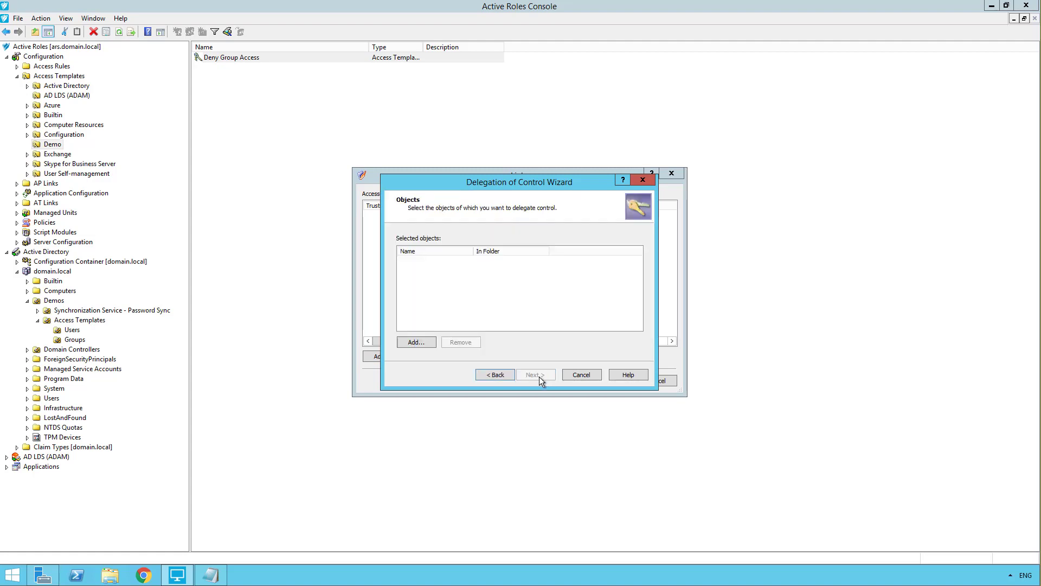
left_click(425, 343)
Select the Groups container from domain.local/Demos/Access Templates as the delegated object
left_click(633, 192)
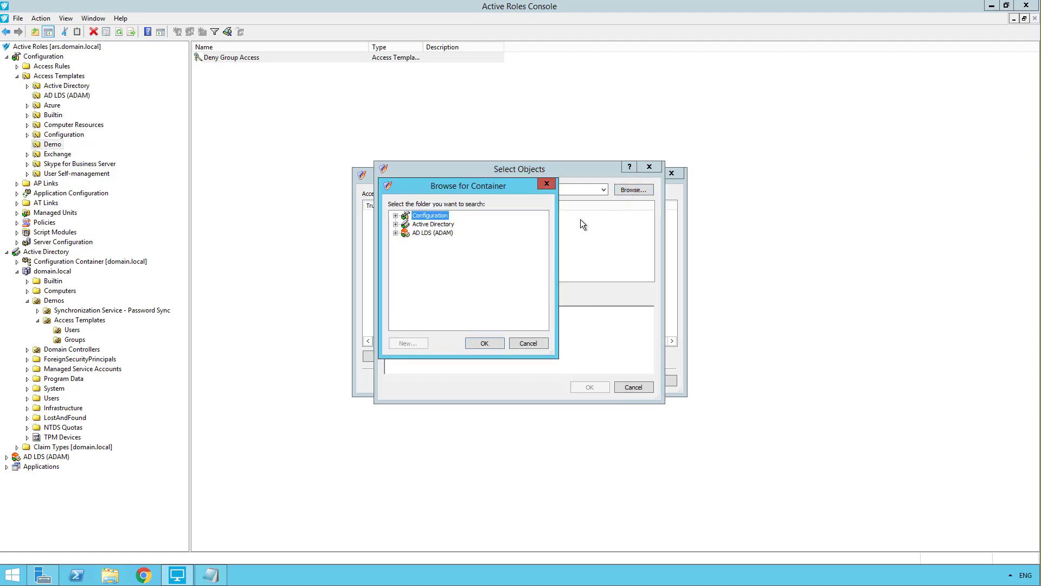
left_click(396, 225)
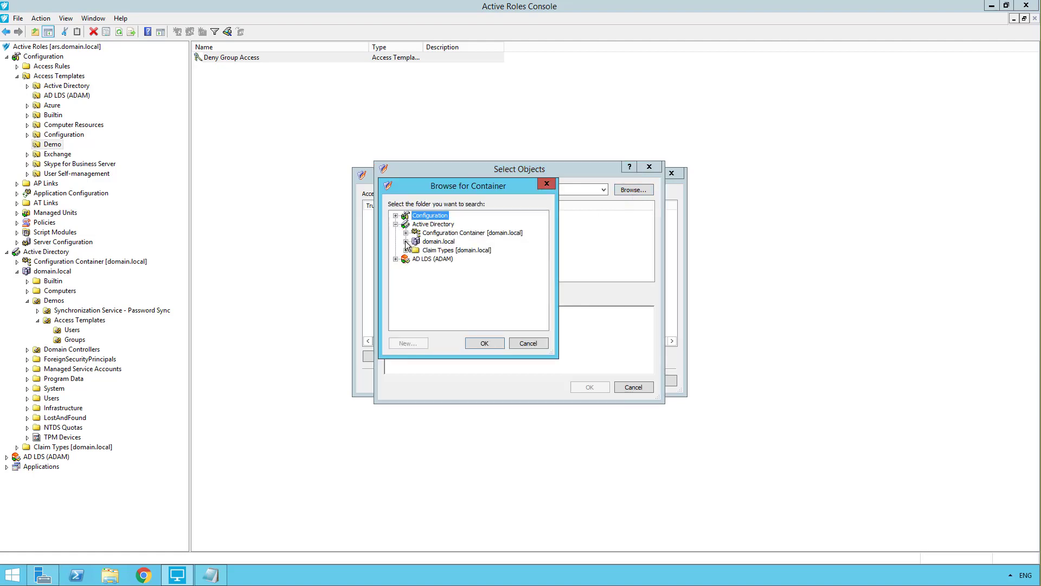
left_click(405, 242)
left_click(416, 241)
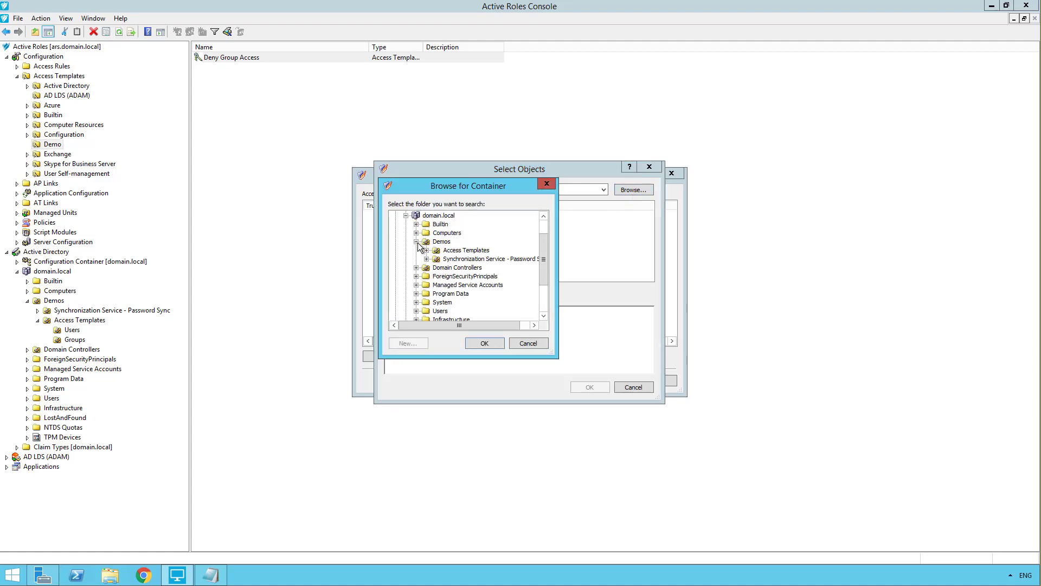
left_click(427, 250)
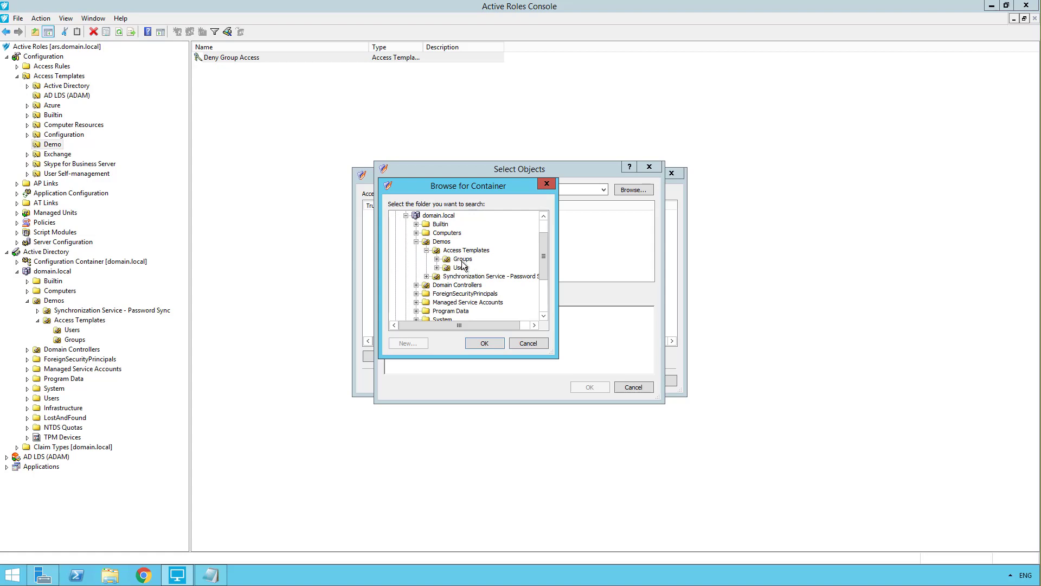
left_click(461, 260)
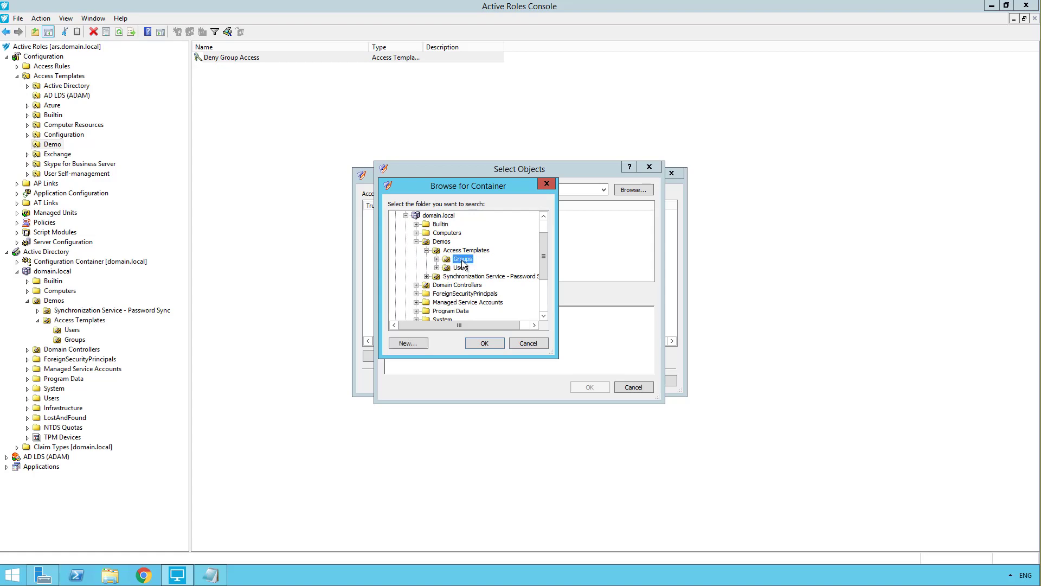
left_click(489, 343)
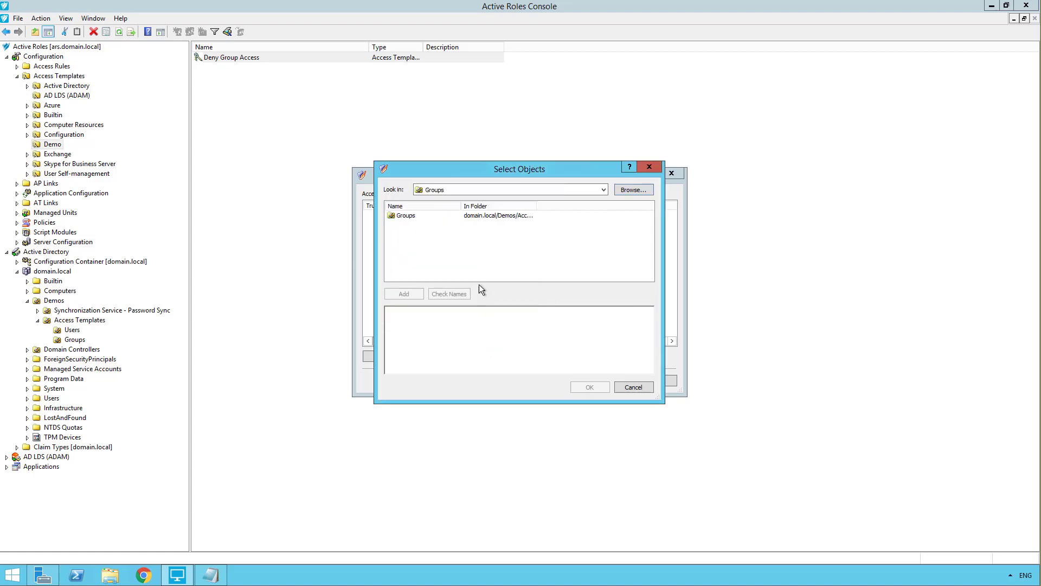
double_click(411, 215)
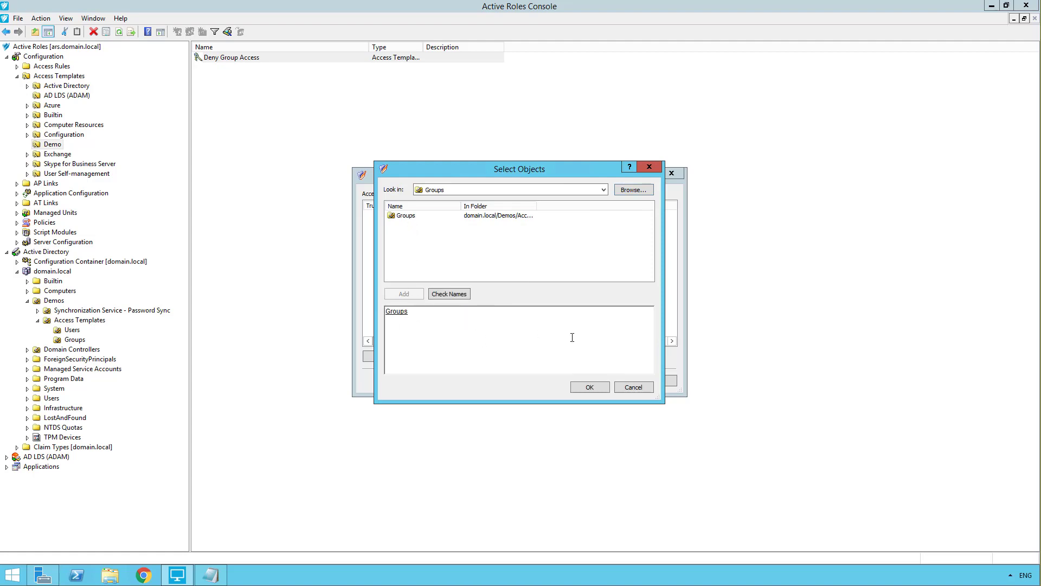
left_click(600, 385)
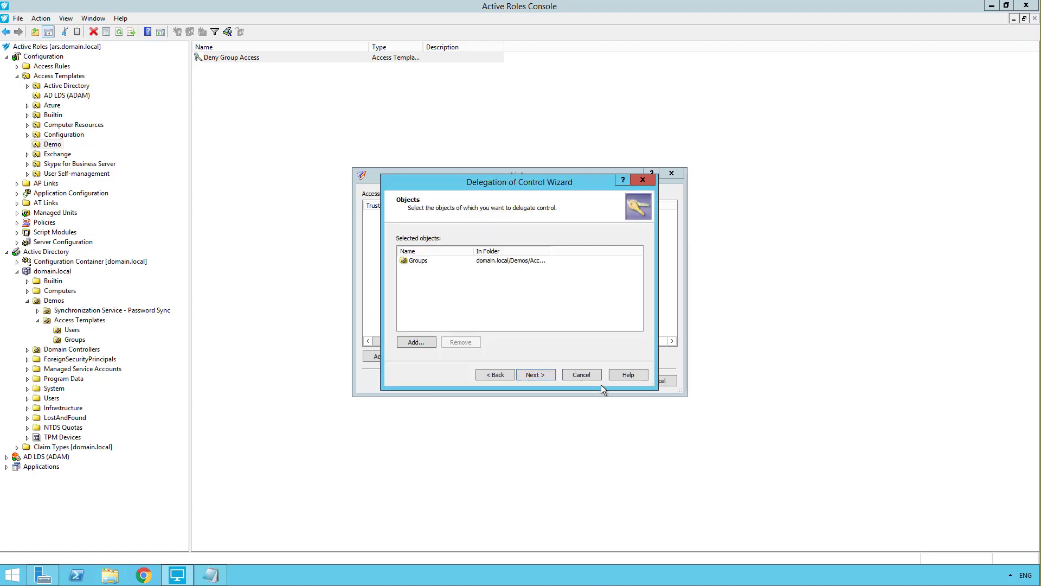
Set the user search location to domain.local/Demos/Access Templates/Users
left_click(537, 374)
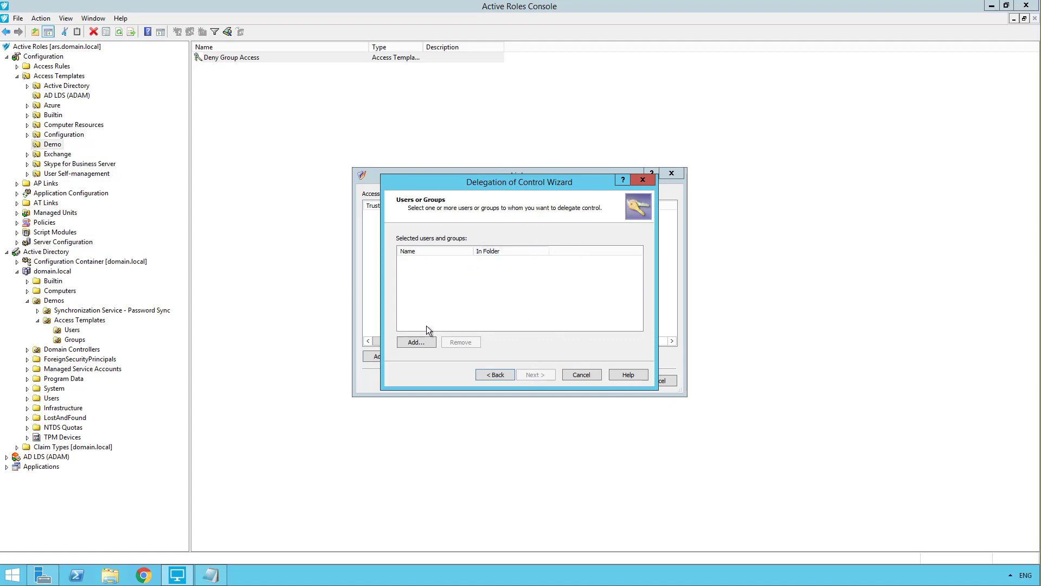
left_click(416, 342)
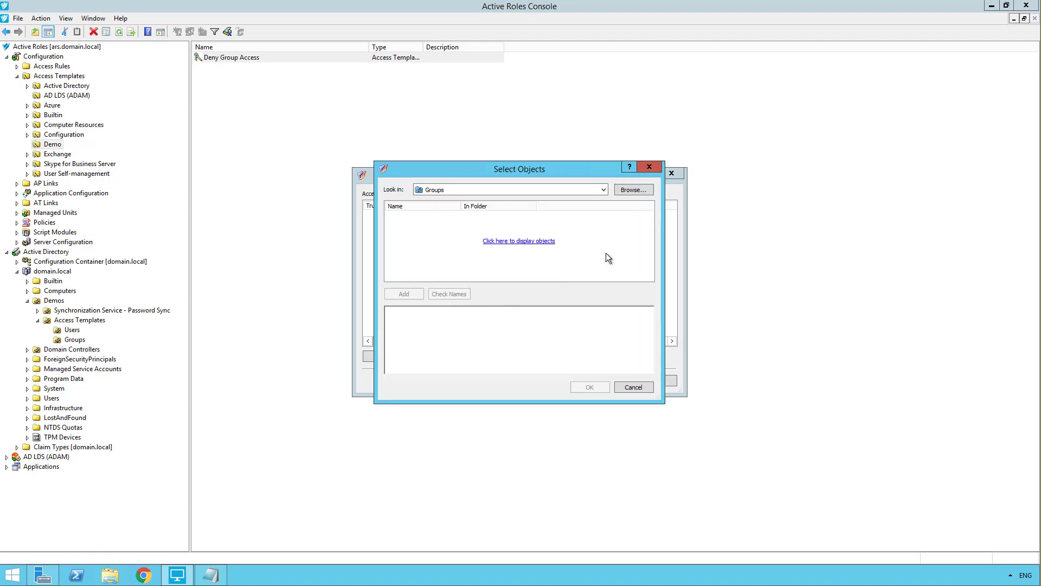
left_click(635, 190)
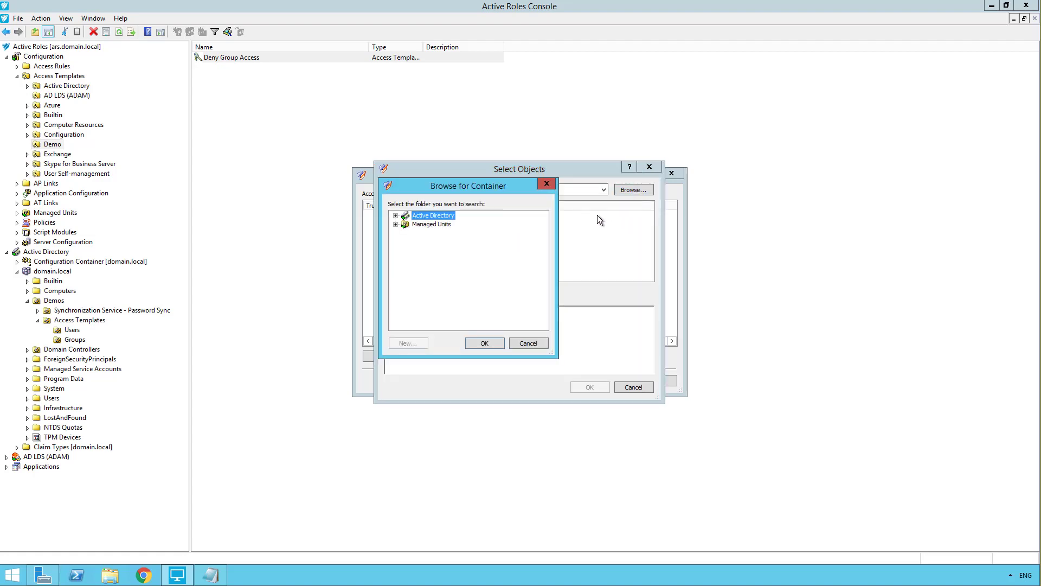
left_click(396, 215)
left_click(406, 224)
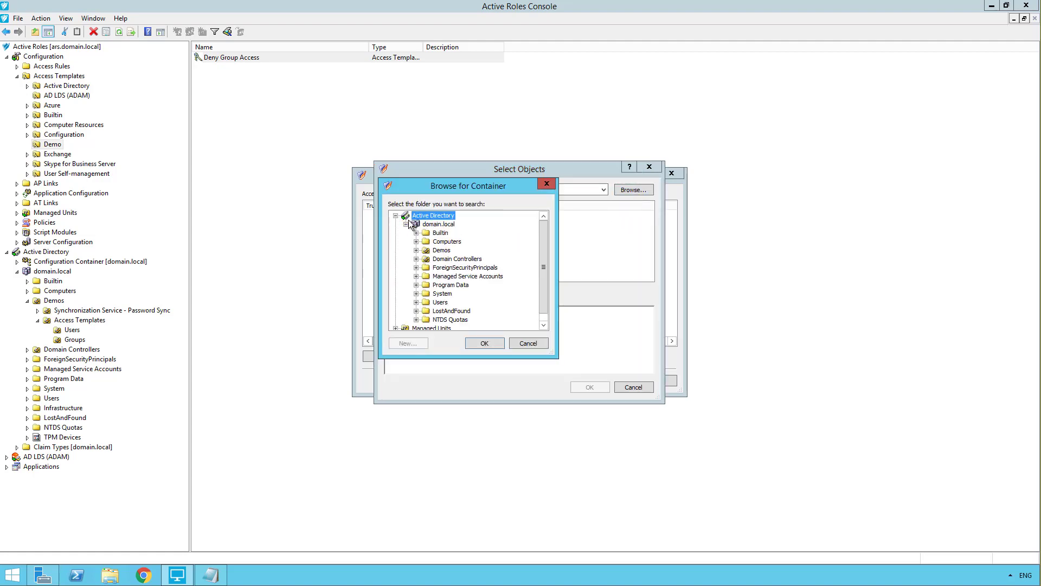
left_click(417, 250)
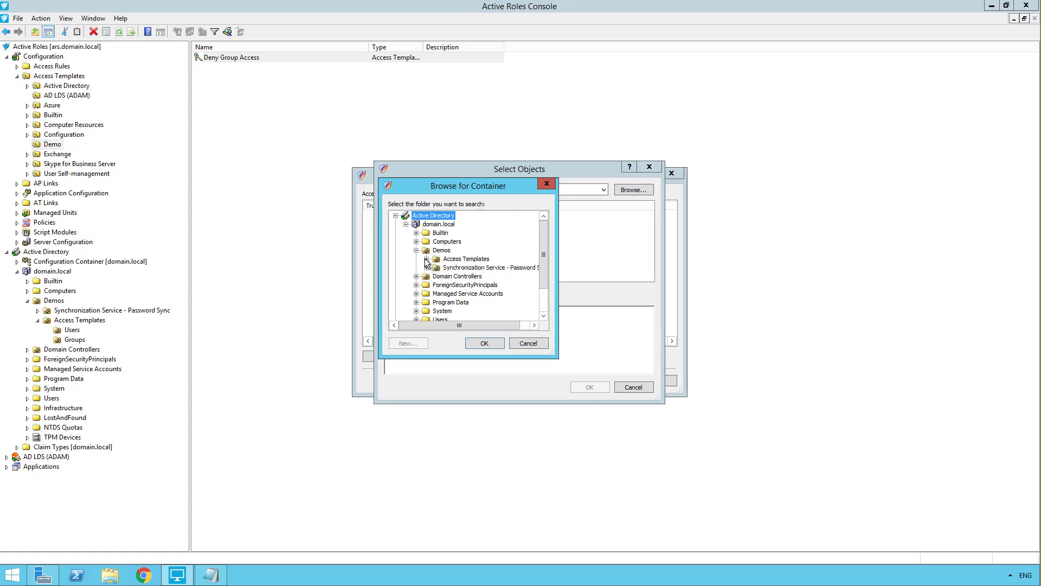
left_click(426, 259)
left_click(460, 277)
left_click(501, 344)
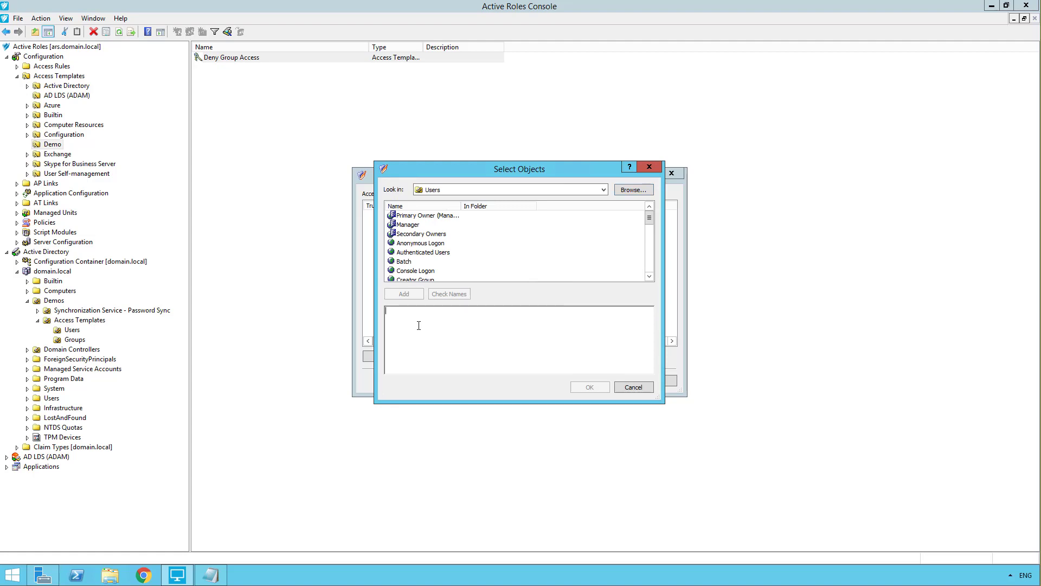
Enter the demo user's name, resolve it, and add Demo User 1 as the trustee
type("demo1")
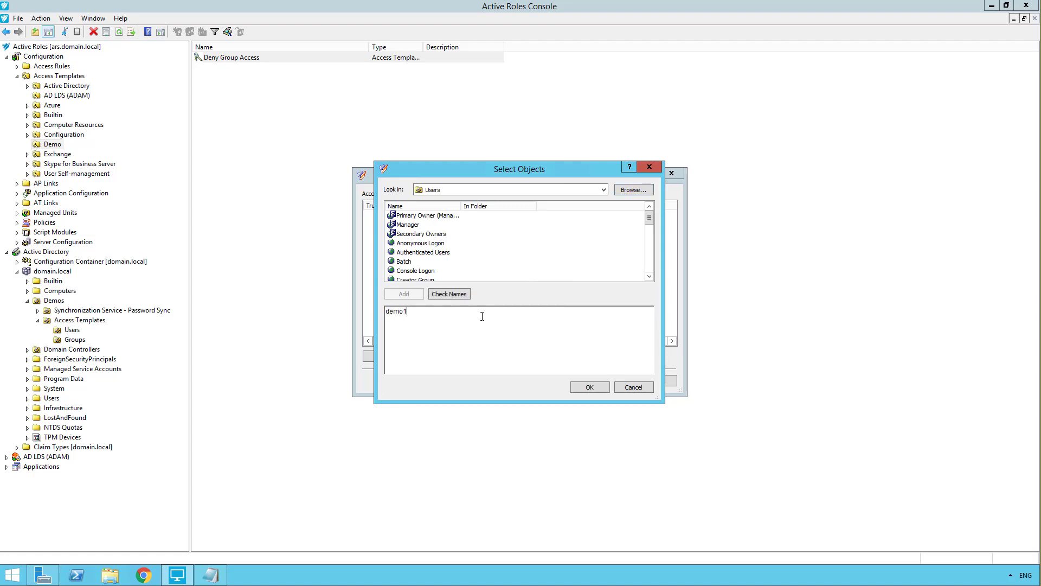
left_click(446, 296)
left_click(590, 387)
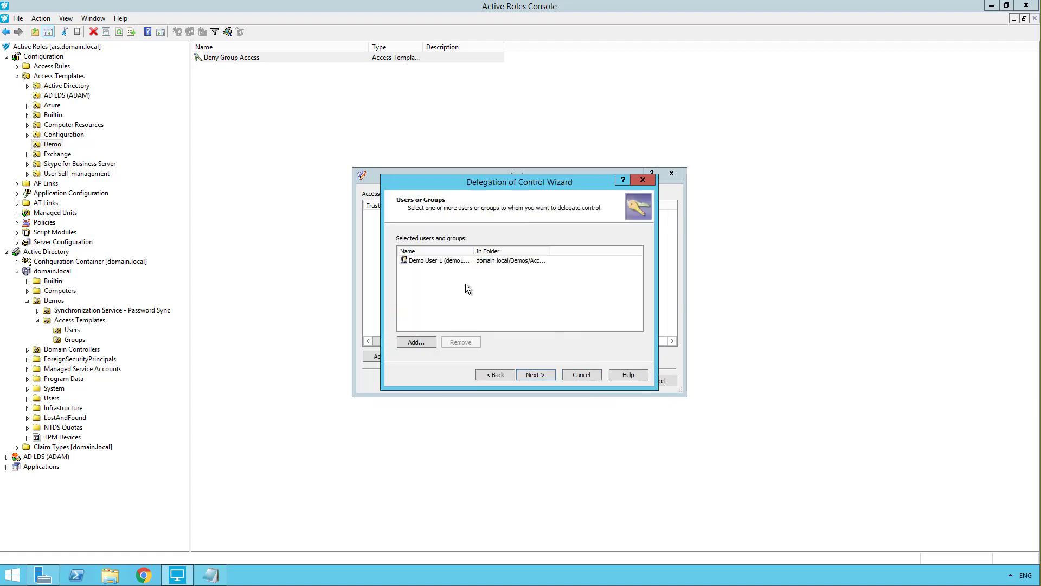
Keep the default inheritance and propagation options and advance to the delegation summary
left_click(529, 374)
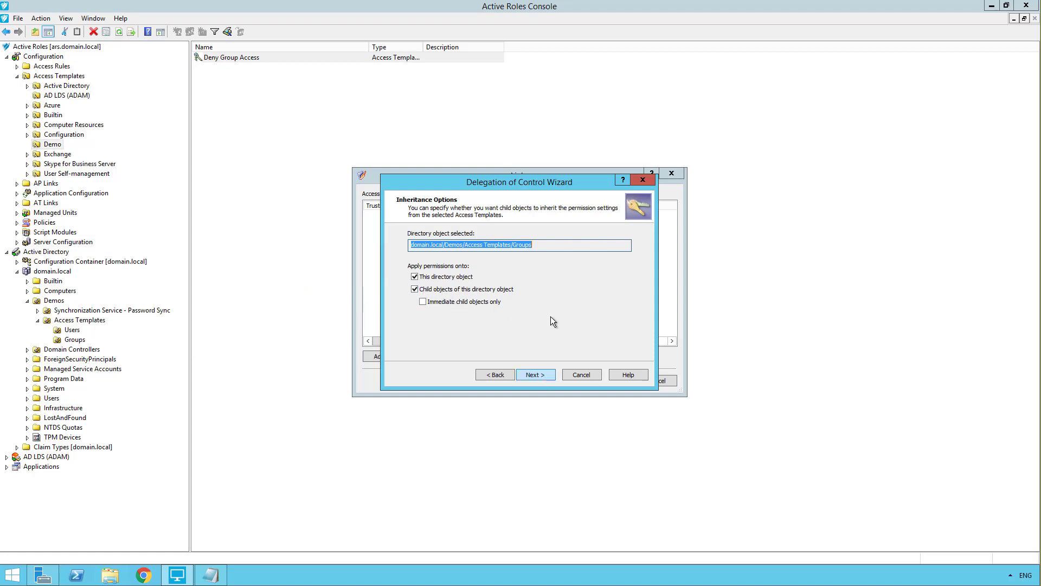
left_click(535, 374)
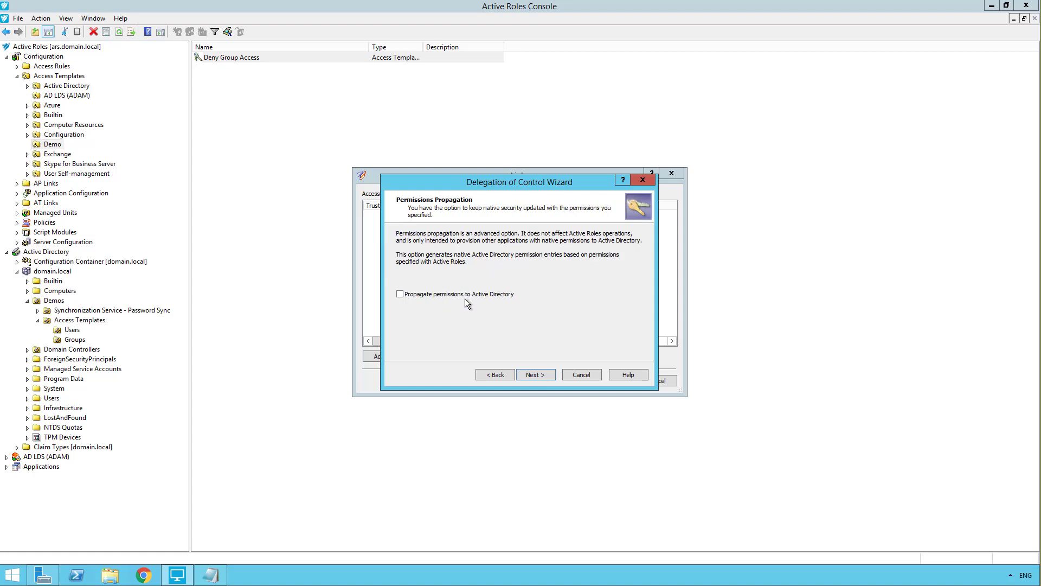
left_click(536, 374)
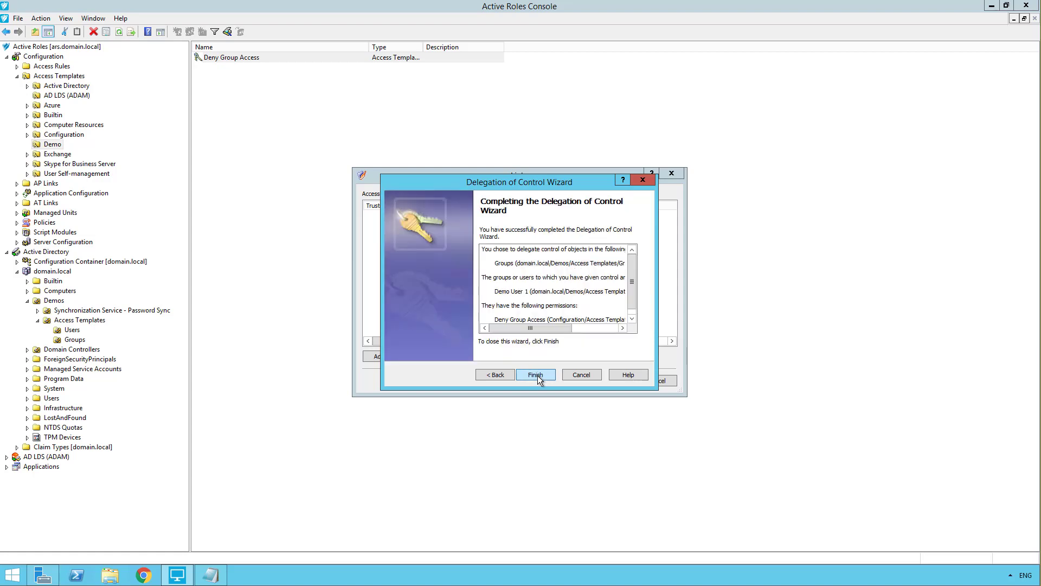
Finish the delegation and accept the new Deny Group Access link in the Links list
left_click(537, 375)
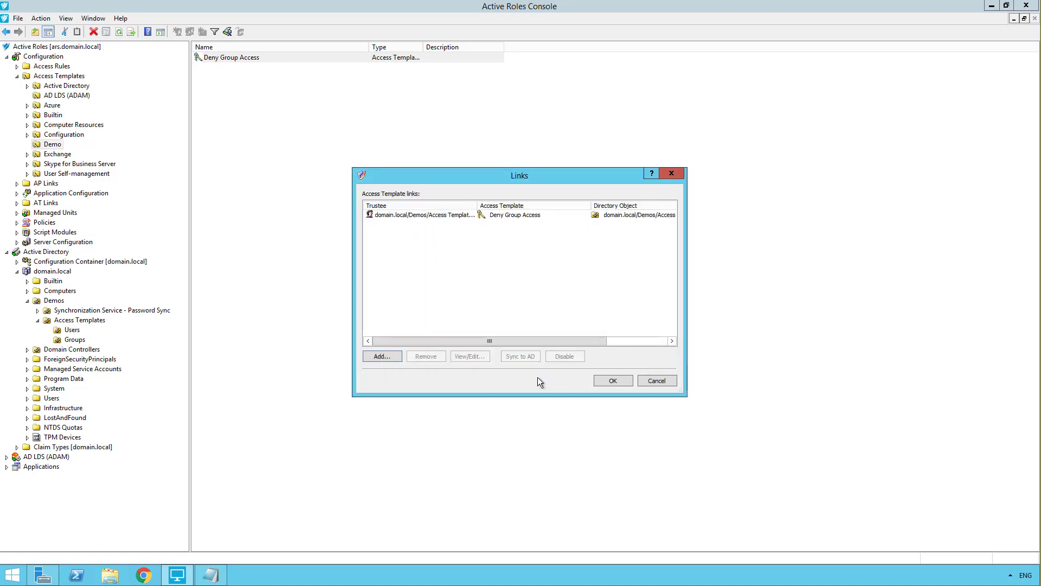
left_click(535, 215)
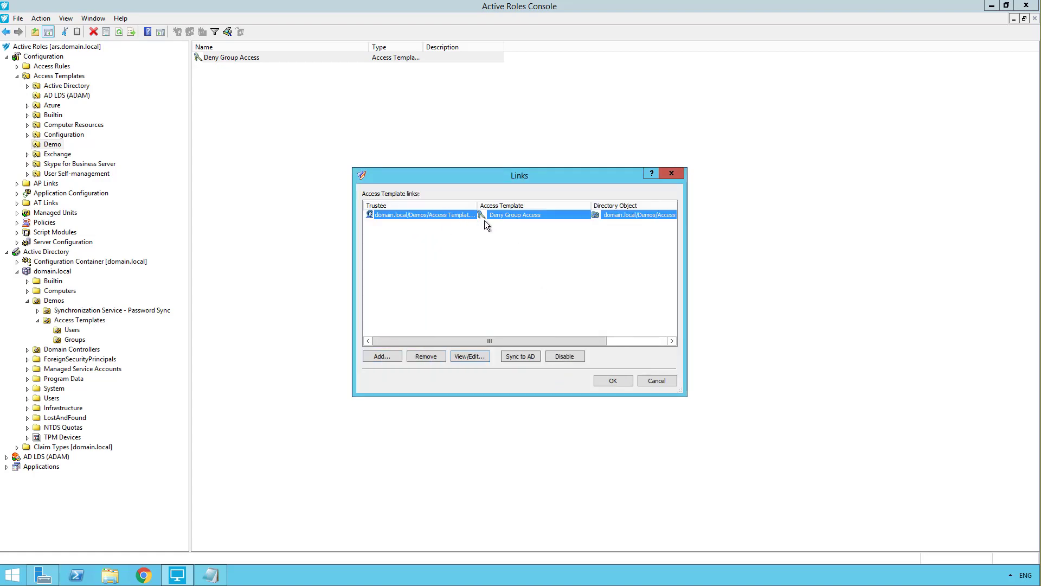
left_click(613, 380)
Check the Demos Groups container still lists six groups, then return to the Demo folder
left_click(380, 204)
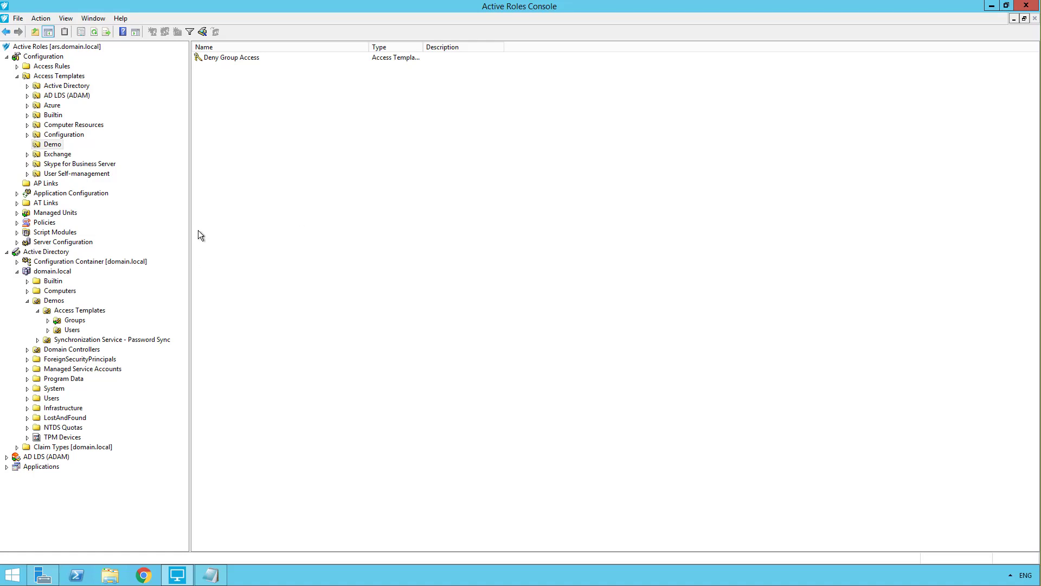
left_click(75, 323)
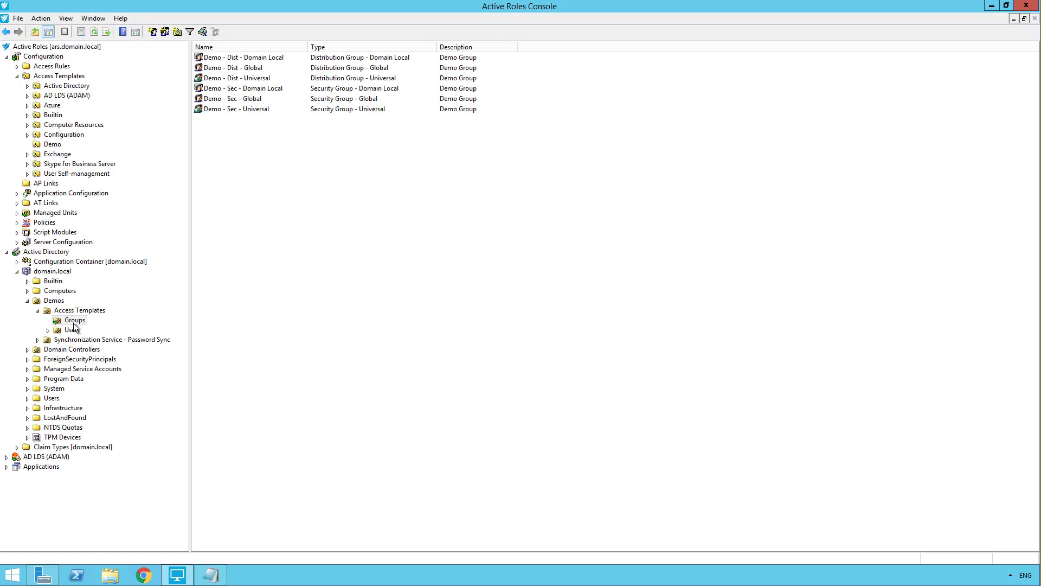
left_click(57, 147)
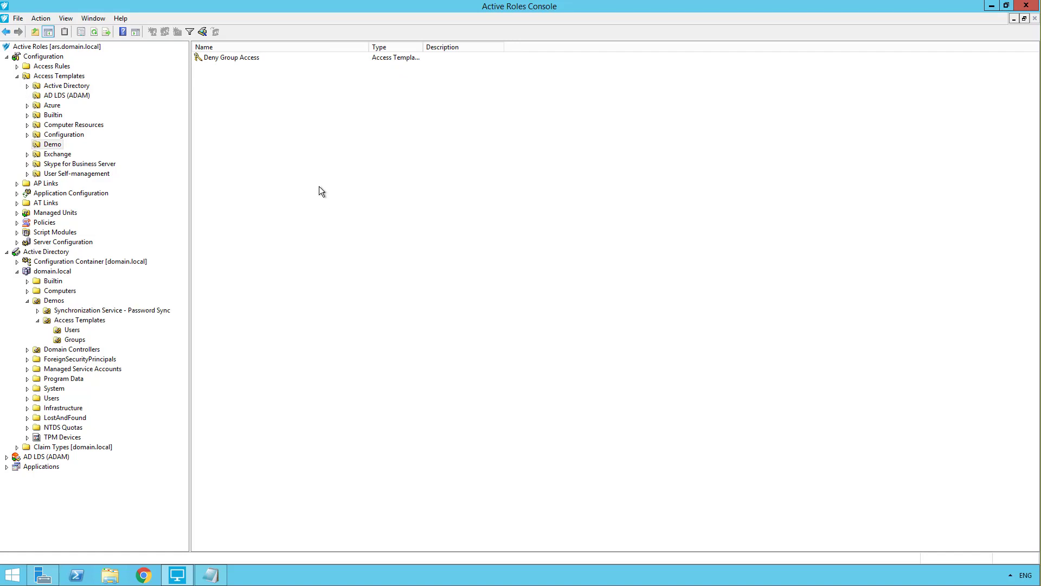
Reconnect to the Administration Service as the demo user, entering its user name and password
right_click(75, 49)
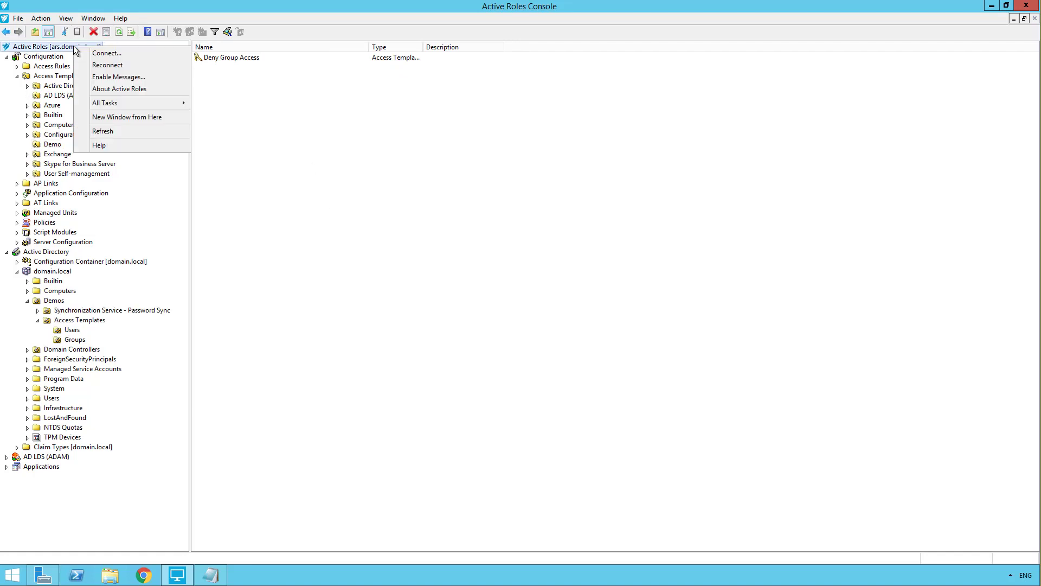
left_click(110, 53)
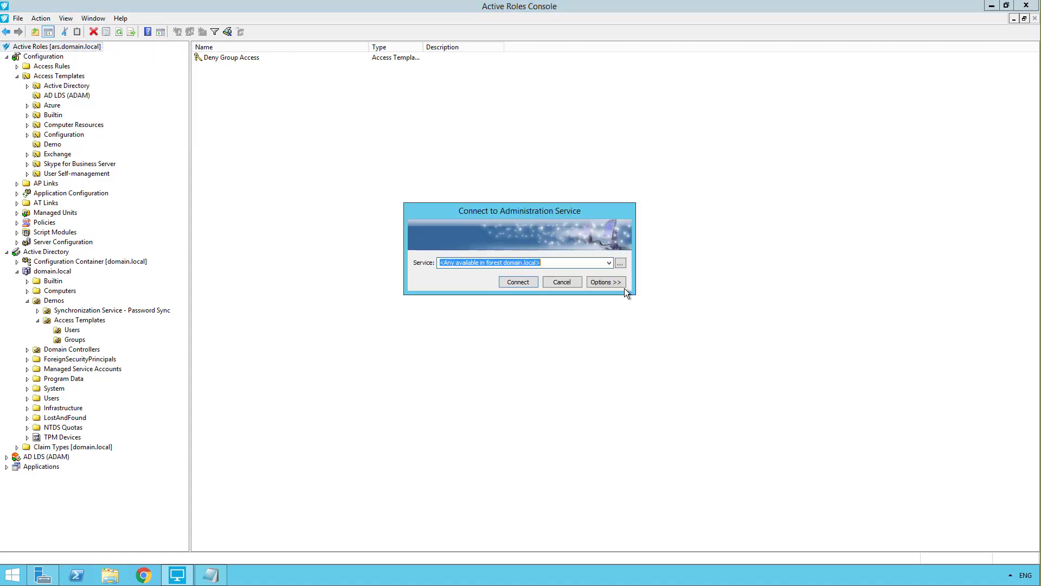
left_click(616, 283)
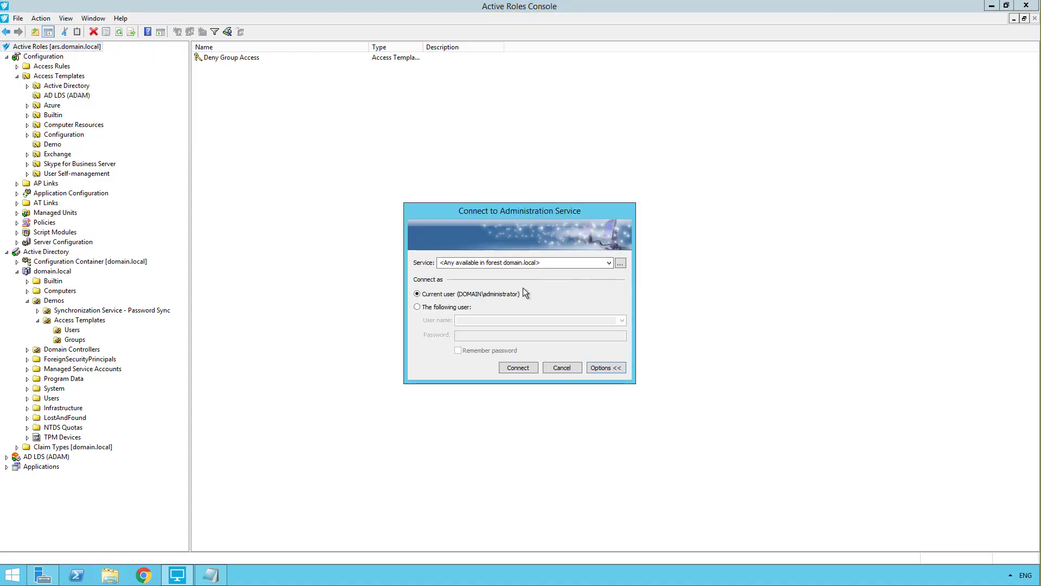
left_click(427, 307)
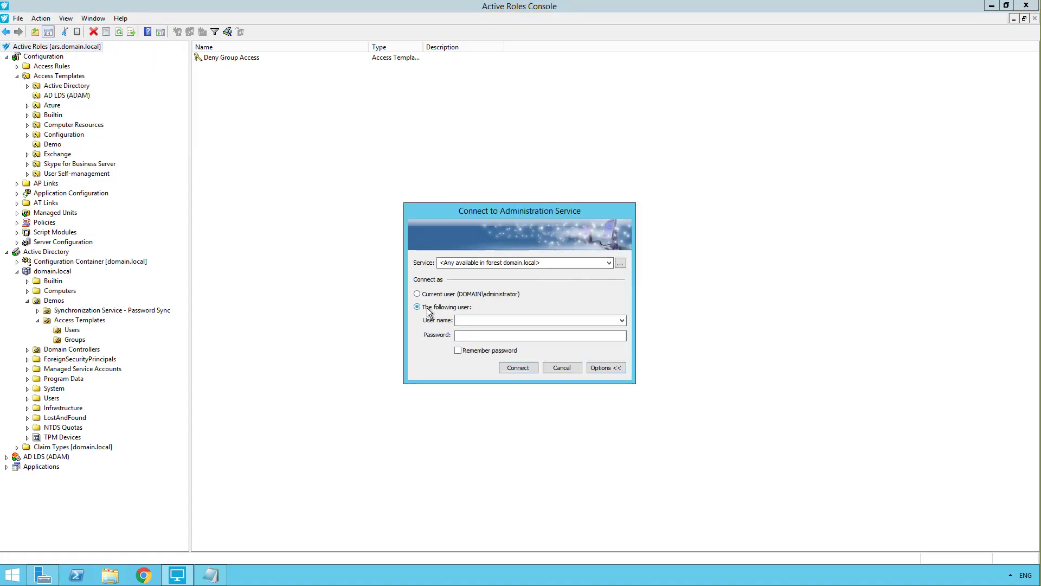
left_click(481, 318)
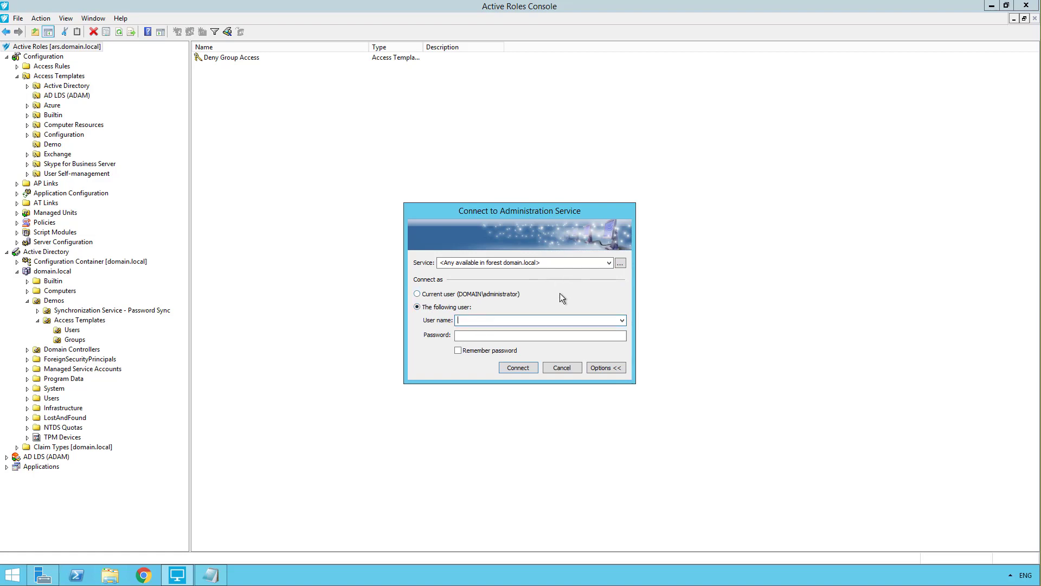
type("domain\\demo1")
key("Tab")
type("••••••••••••")
left_click(524, 368)
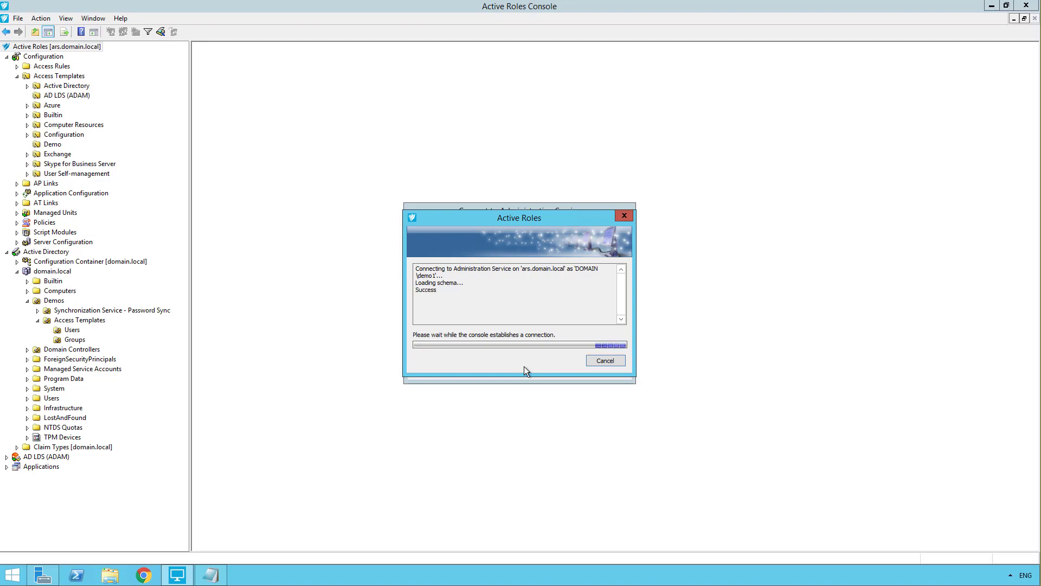
Browse to domain.local > Demos > Access Templates > Groups and confirm no groups appear
left_click(6, 66)
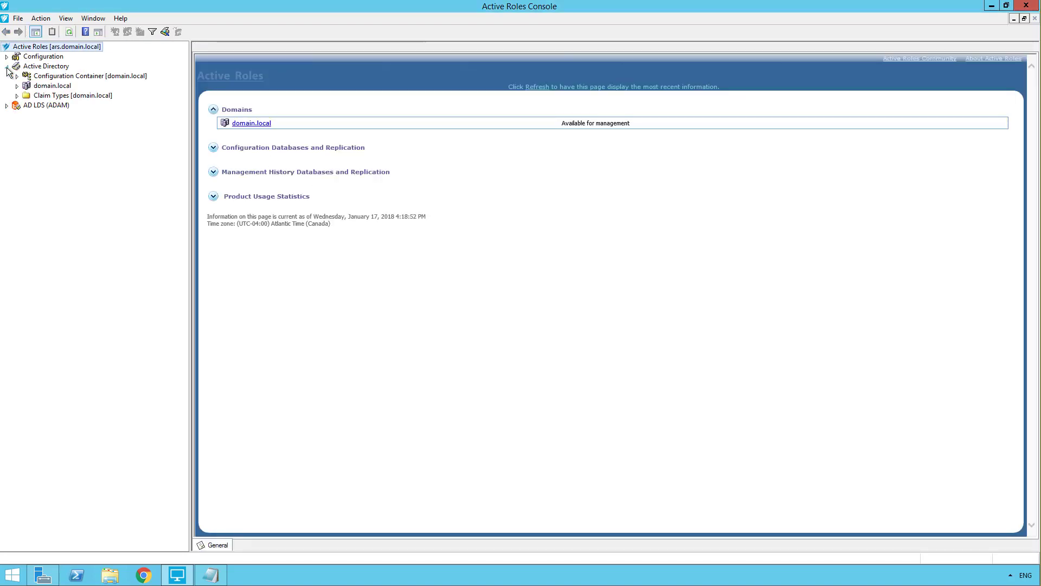
left_click(16, 85)
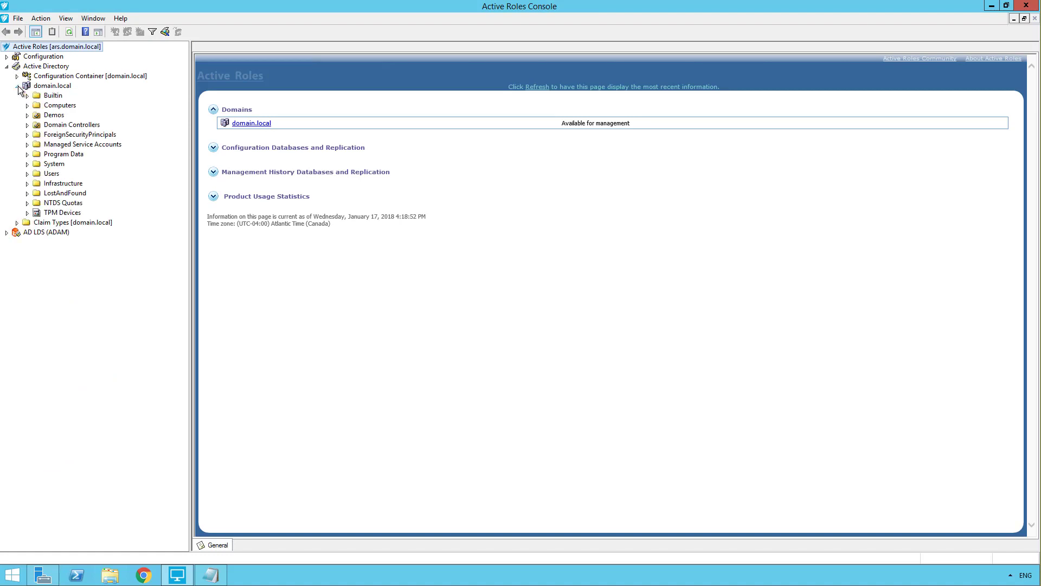
left_click(27, 115)
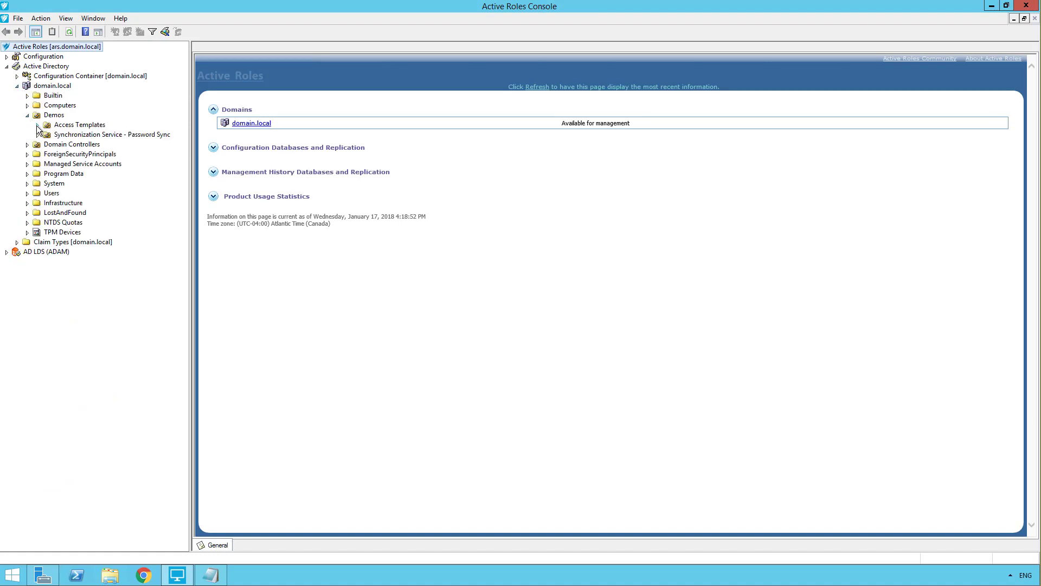
left_click(37, 126)
left_click(75, 134)
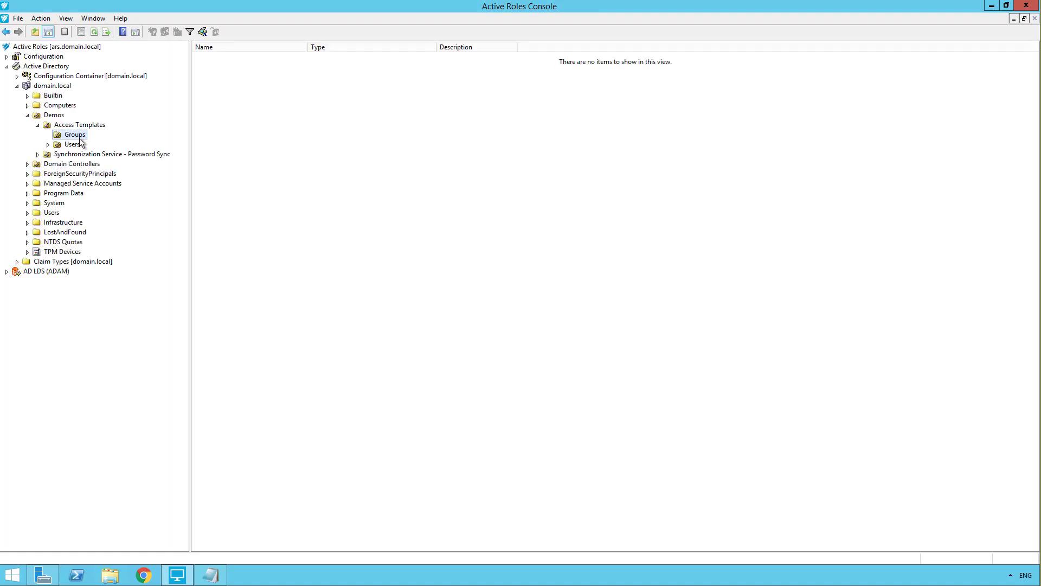